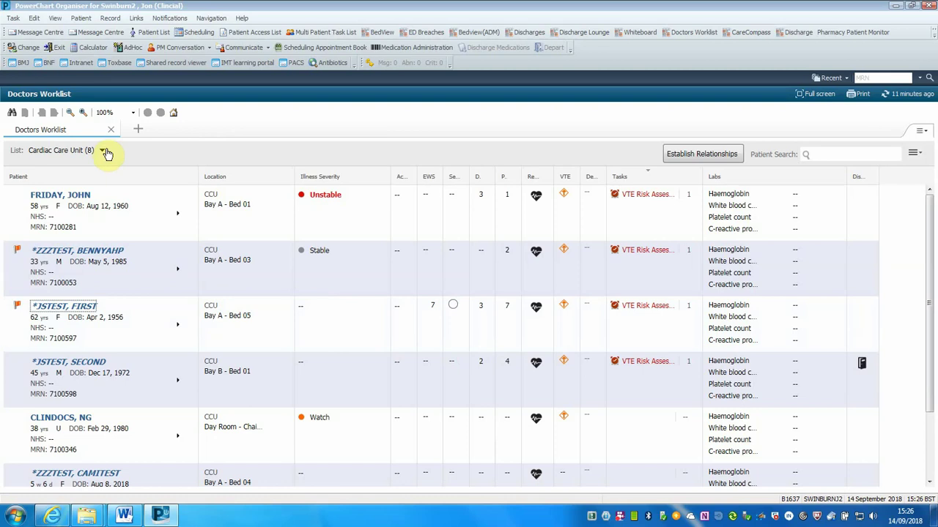
Check the available patient lists and the worklist's viewable and disabled columns, leaving both as they are
click(101, 150)
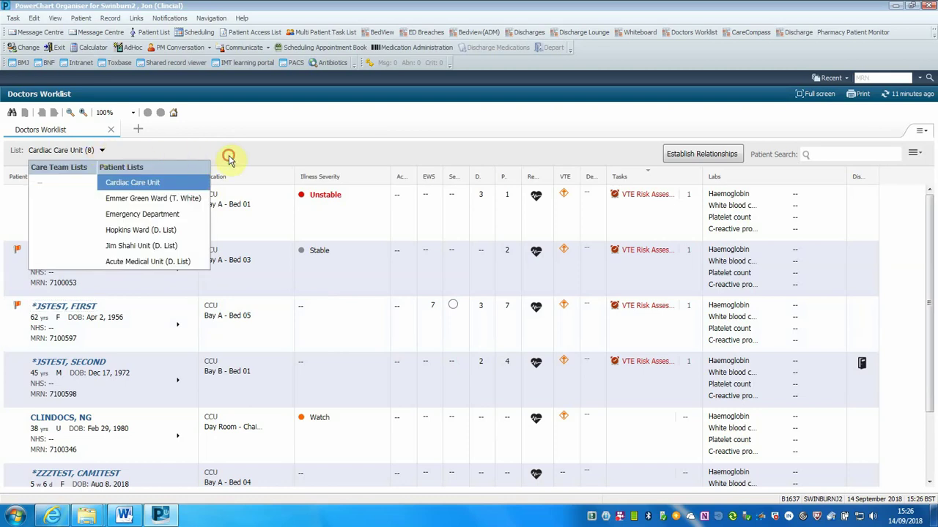
click(228, 157)
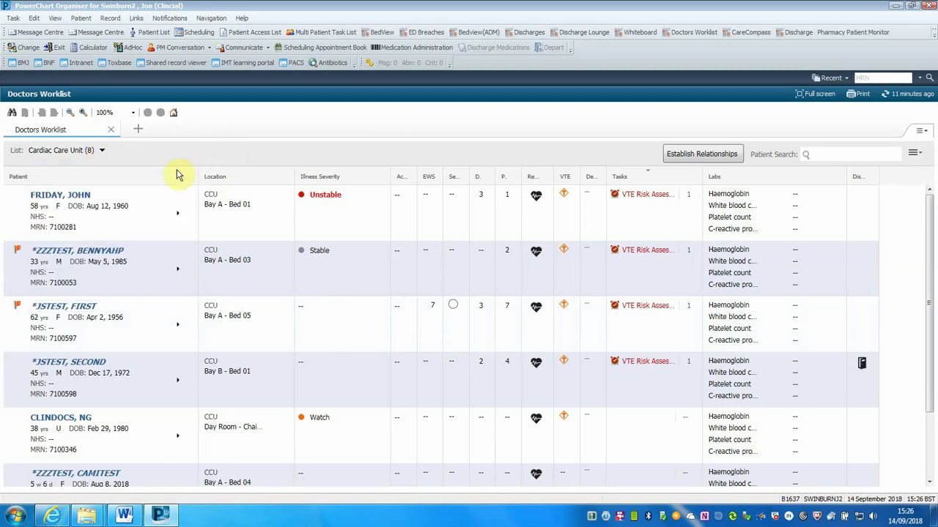
click(922, 132)
click(913, 152)
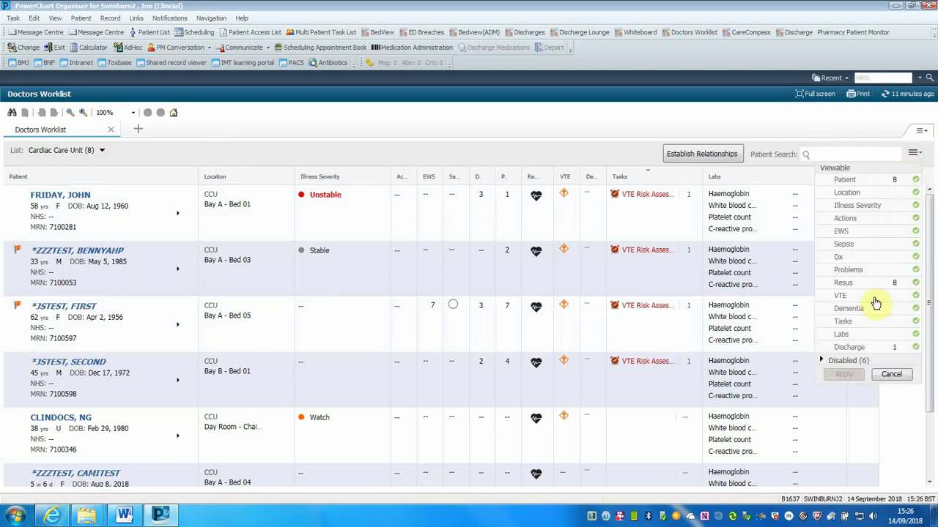
click(822, 361)
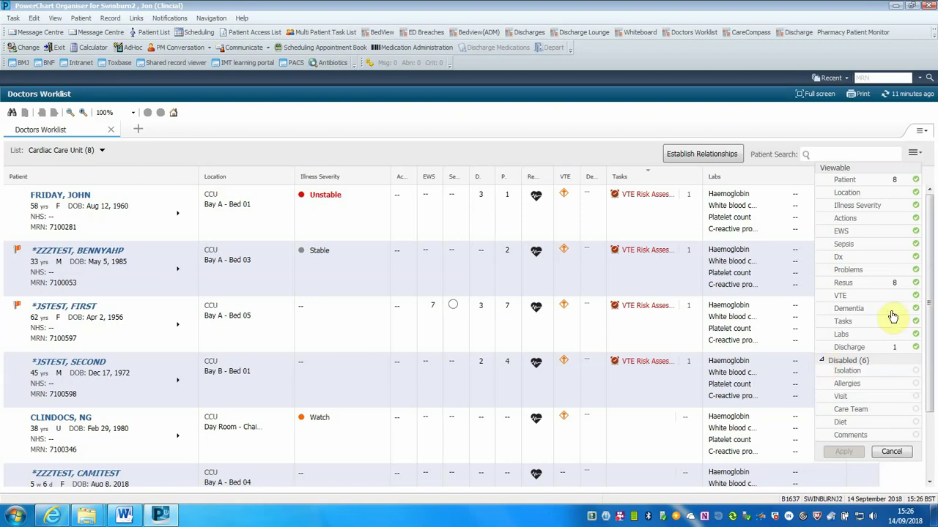
click(891, 452)
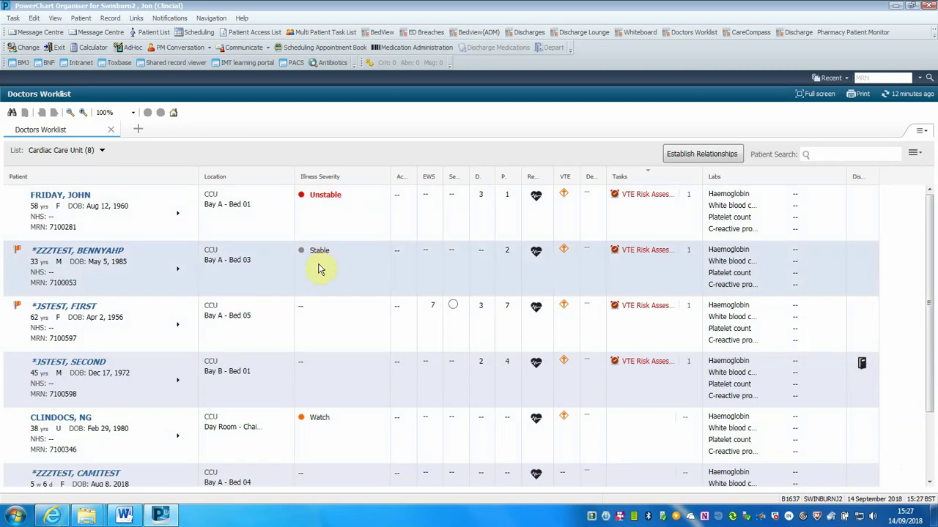
Set the illness severity of the patient in Bay A - Bed 05 to Discharging and open that patient's chart
click(302, 312)
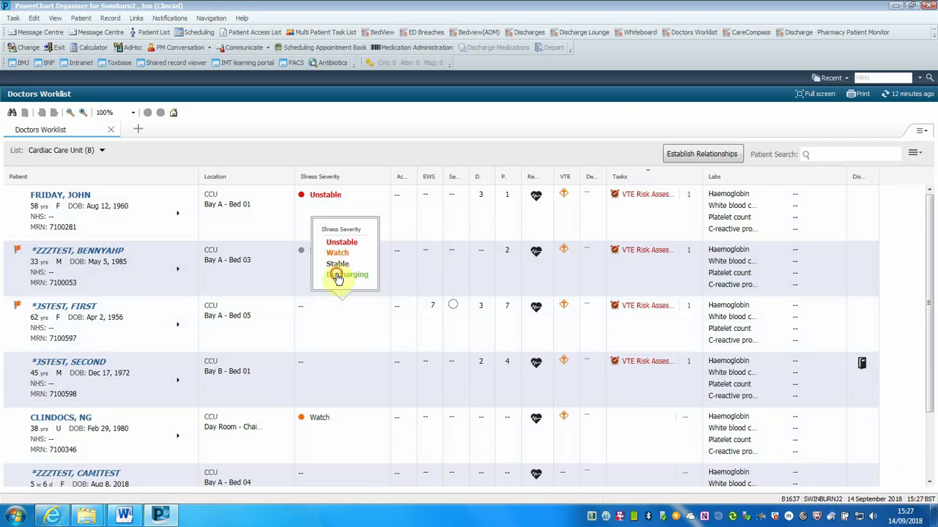
click(337, 275)
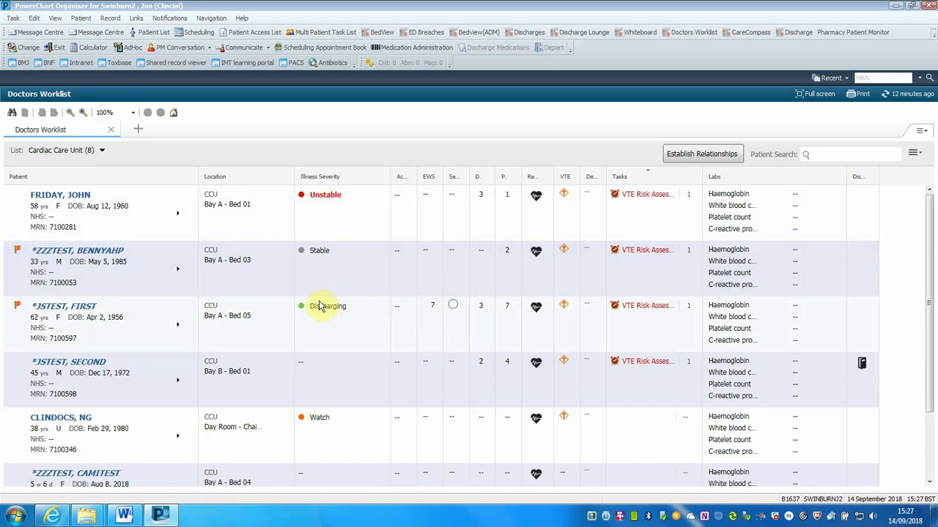
click(77, 312)
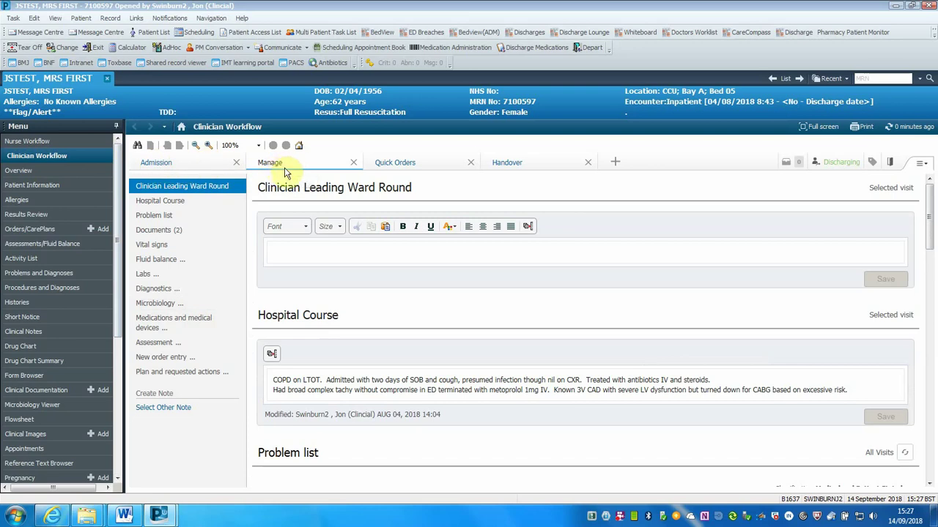
Review the ward round section, the hospital course and the problem list in the patient's Manage workflow
click(306, 250)
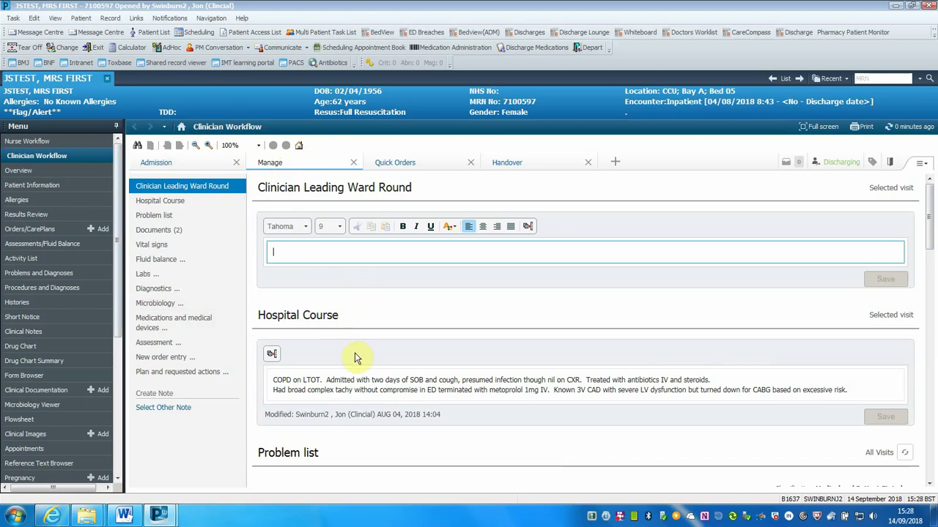
click(176, 203)
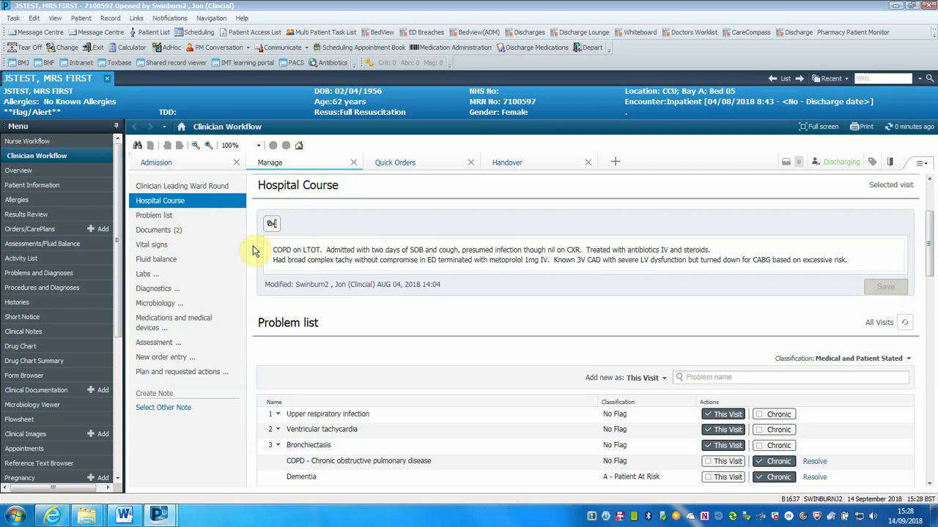
scroll(286, 372, down, 1)
scroll(285, 374, down, 1)
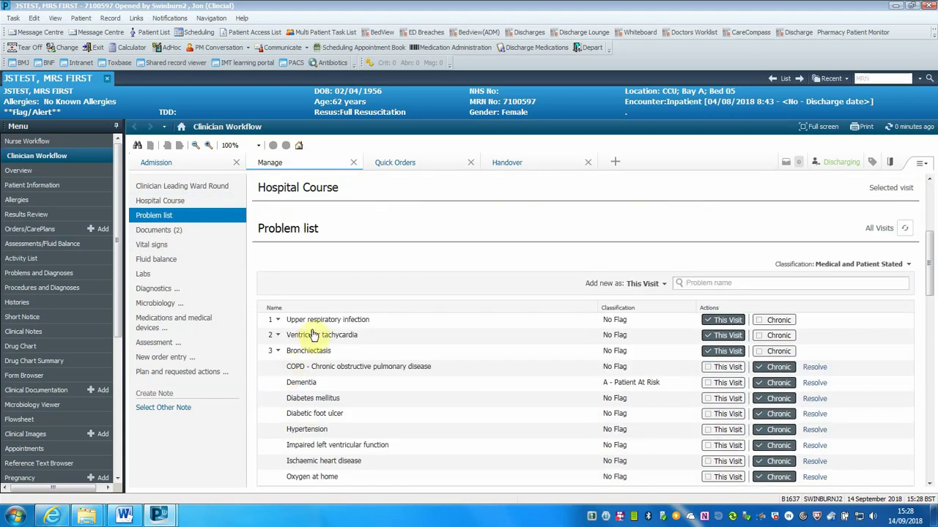
scroll(340, 350, down, 1)
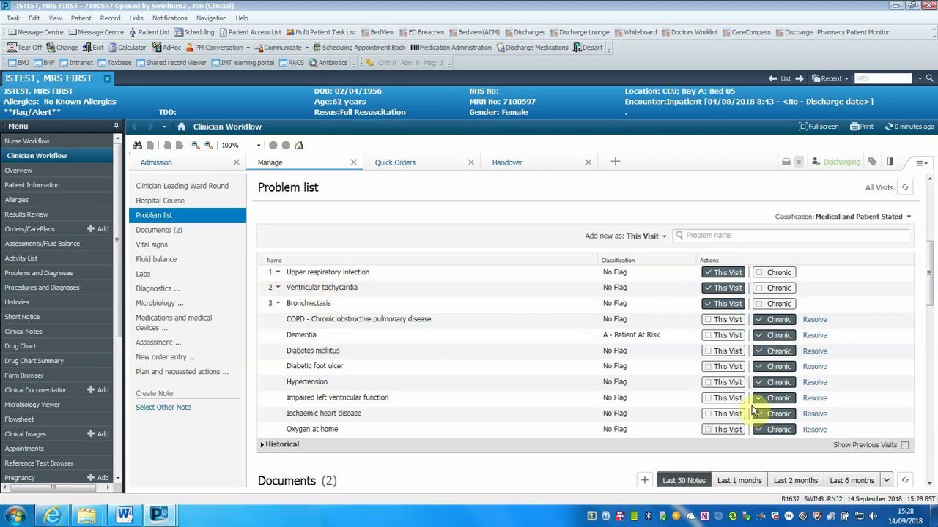
Filter the patient's documents to the last 2 months and go to the early August entries
scroll(755, 410, down, 2)
scroll(744, 416, down, 1)
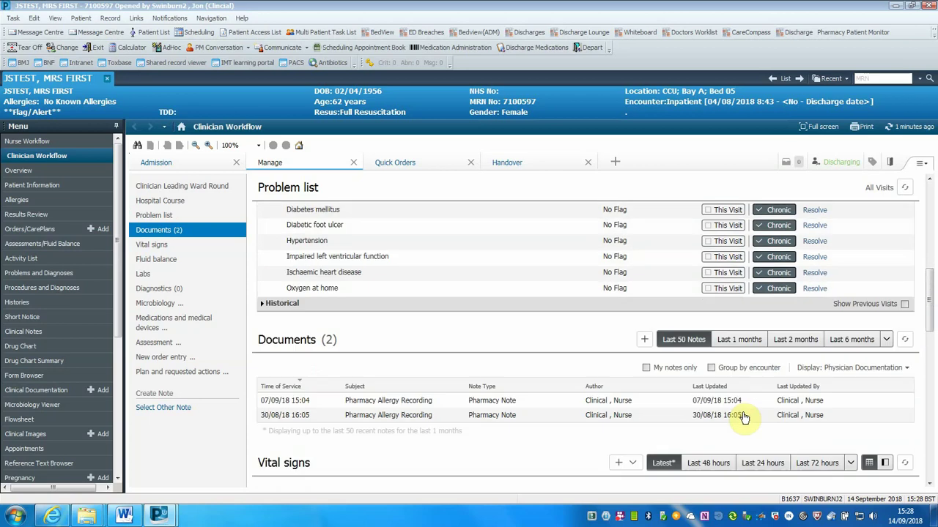
click(791, 342)
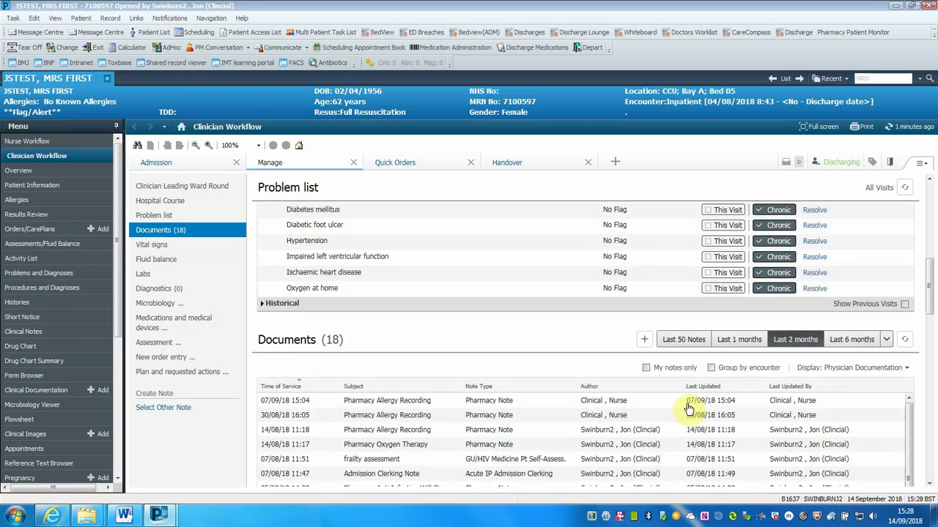
scroll(680, 408, down, 3)
scroll(918, 450, down, 3)
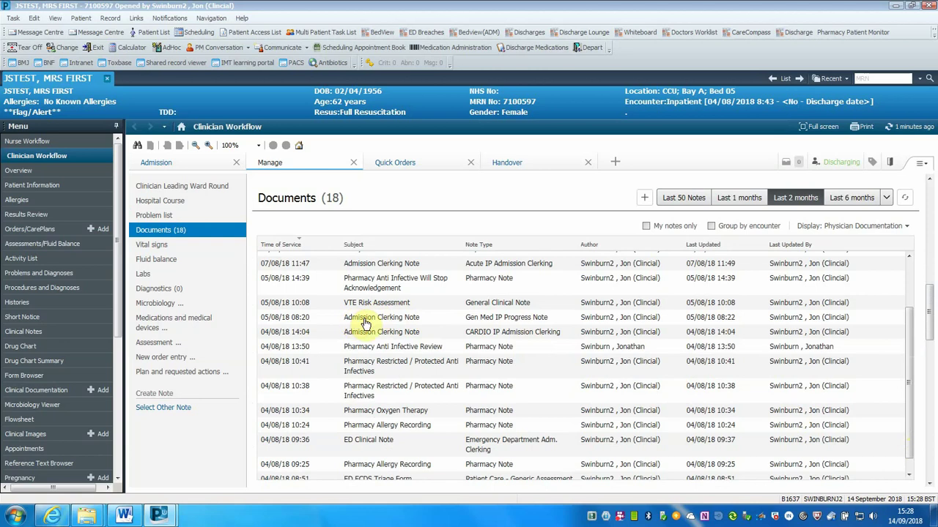
Read the Admission Clerking Note of 05/08/18 08:20 and the ED Clinical Note, and close the note preview
click(365, 323)
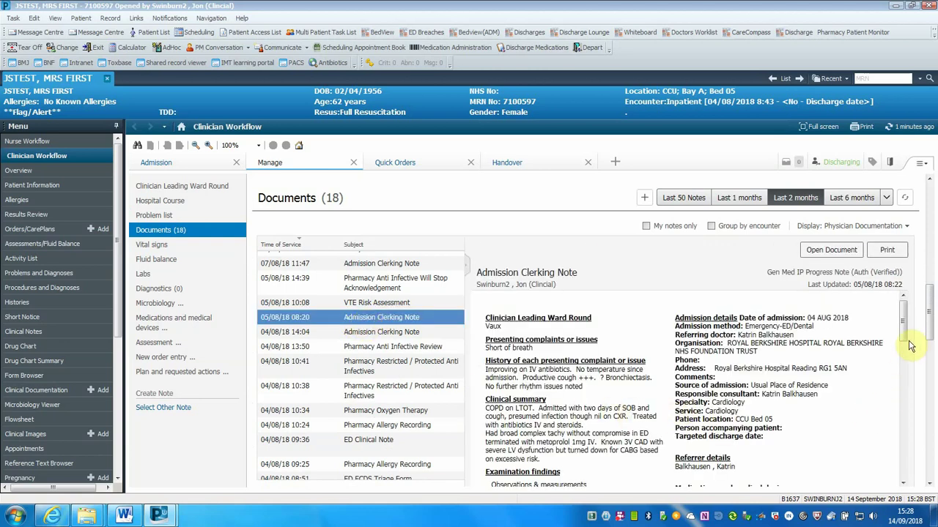
drag(904, 341, 902, 368)
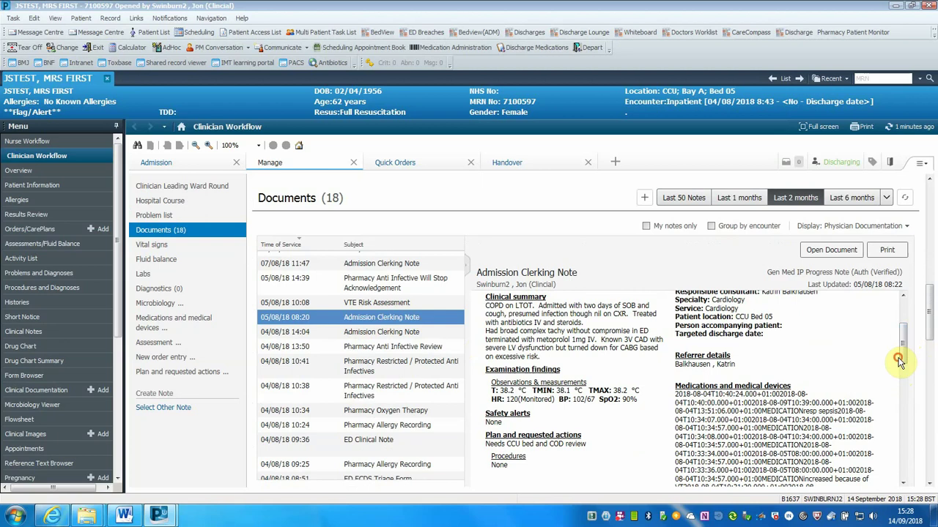
click(366, 440)
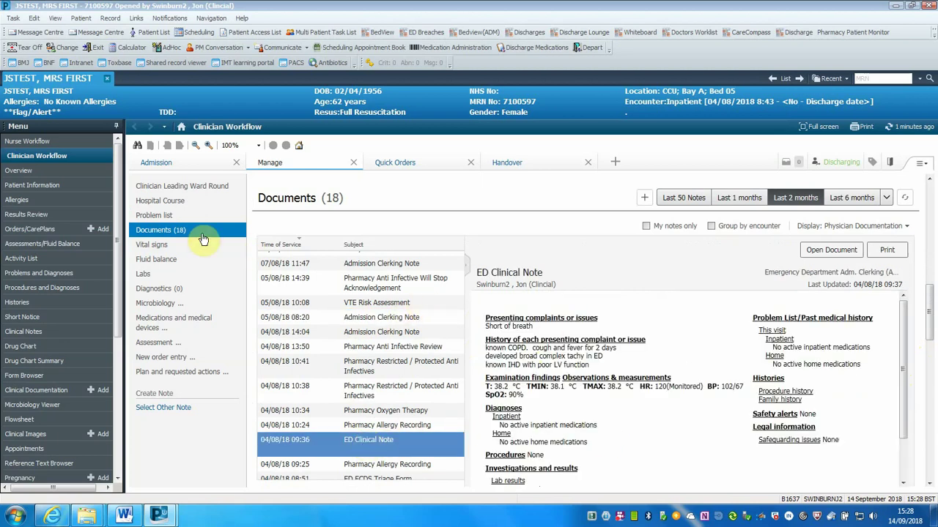
click(466, 267)
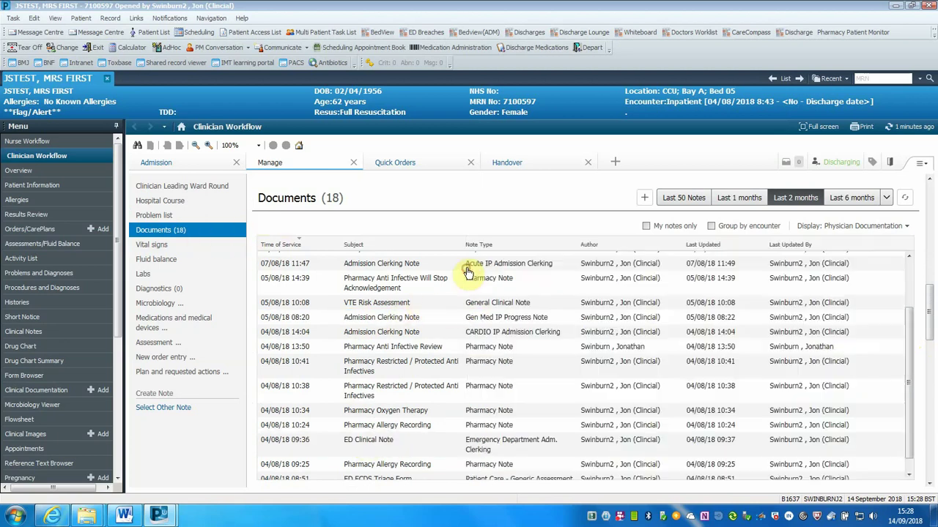
Examine the vital signs, fluid balance, labs, diagnostics, microbiology, and medications and medical devices sections
scroll(613, 372, down, 1)
scroll(644, 301, down, 3)
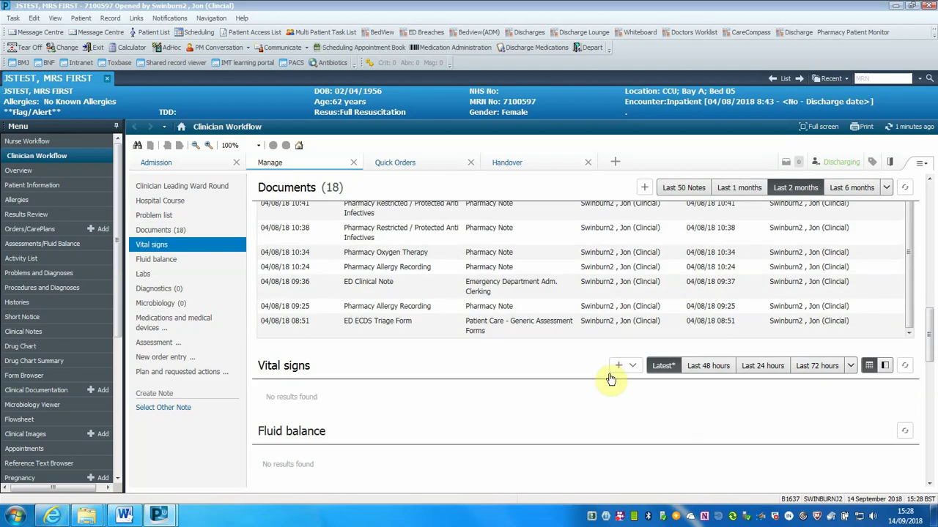
scroll(597, 381, down, 1)
scroll(489, 368, down, 1)
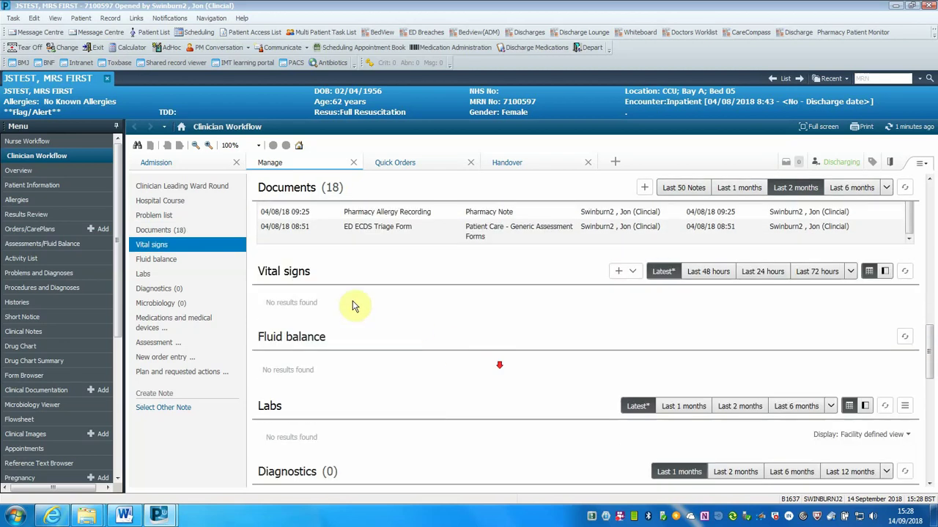
scroll(308, 352, down, 1)
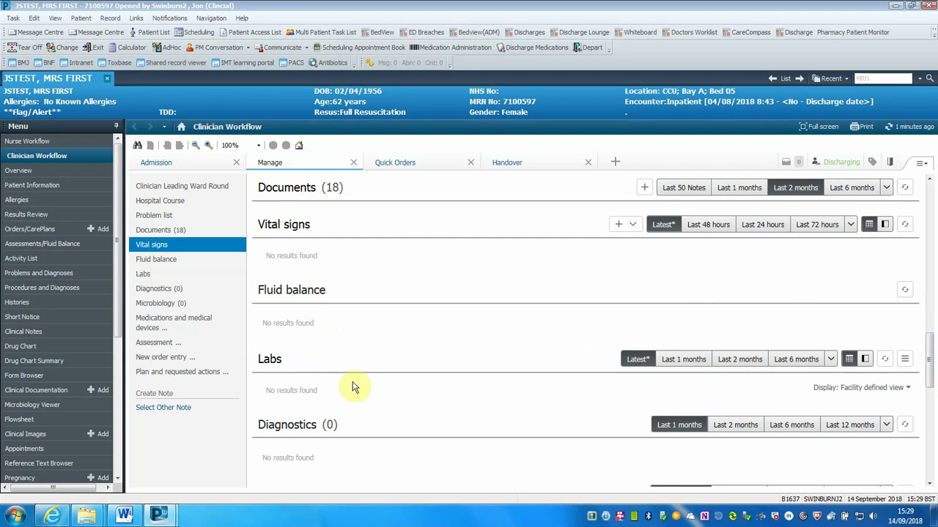
scroll(352, 389, down, 2)
scroll(352, 389, down, 2)
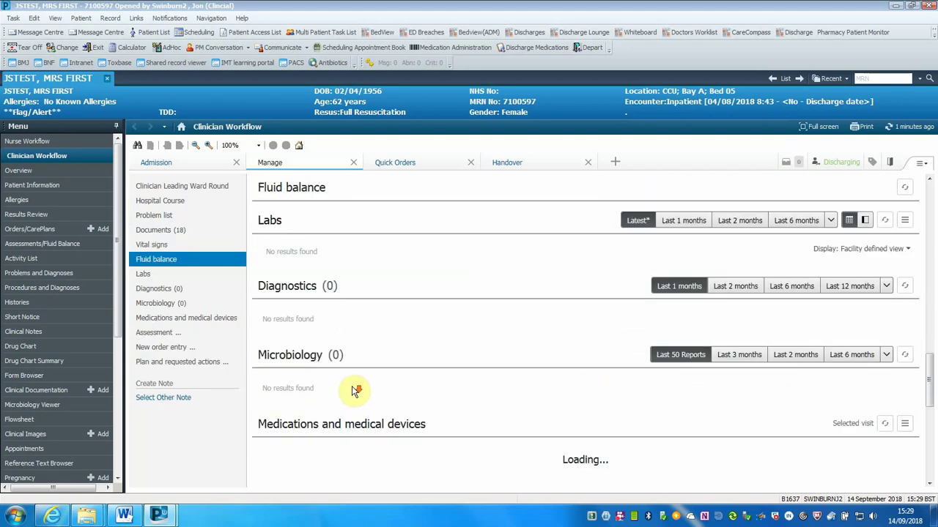
scroll(352, 388, down, 1)
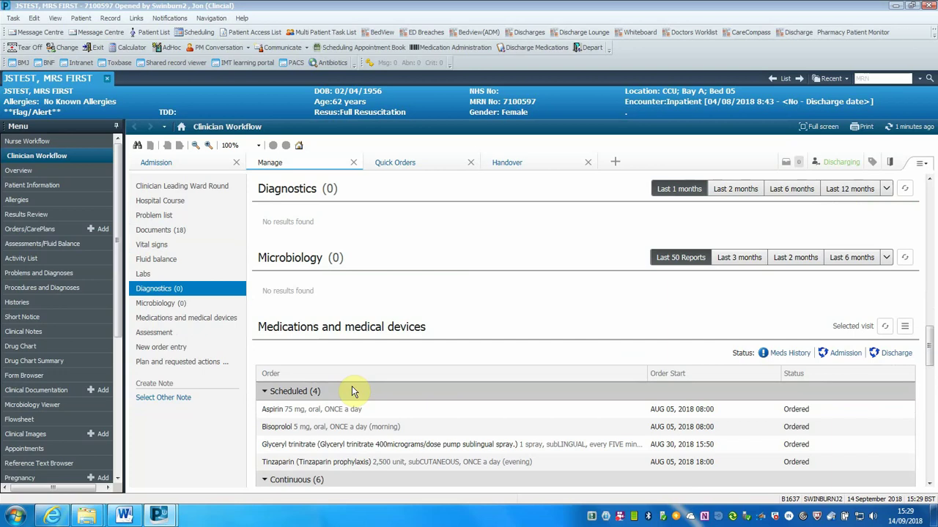
scroll(351, 386, down, 1)
scroll(352, 386, down, 2)
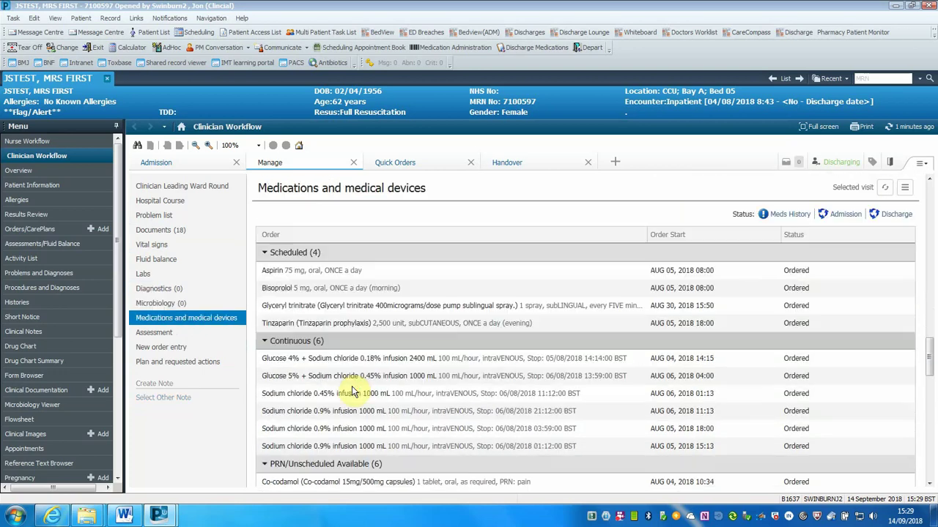
scroll(355, 388, down, 2)
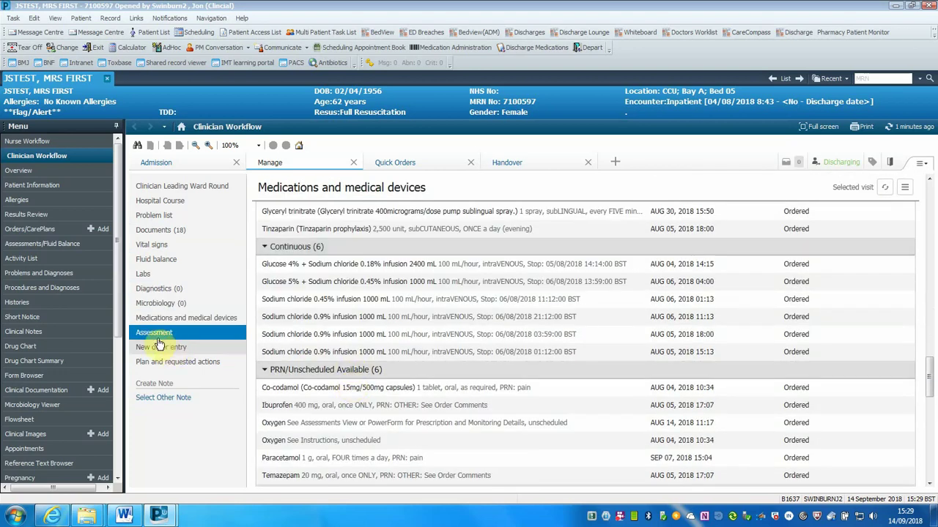
Enter "patient stable", "chest clear" and "no further problems overnight" on separate lines in the Assessment and save it
click(154, 334)
click(318, 249)
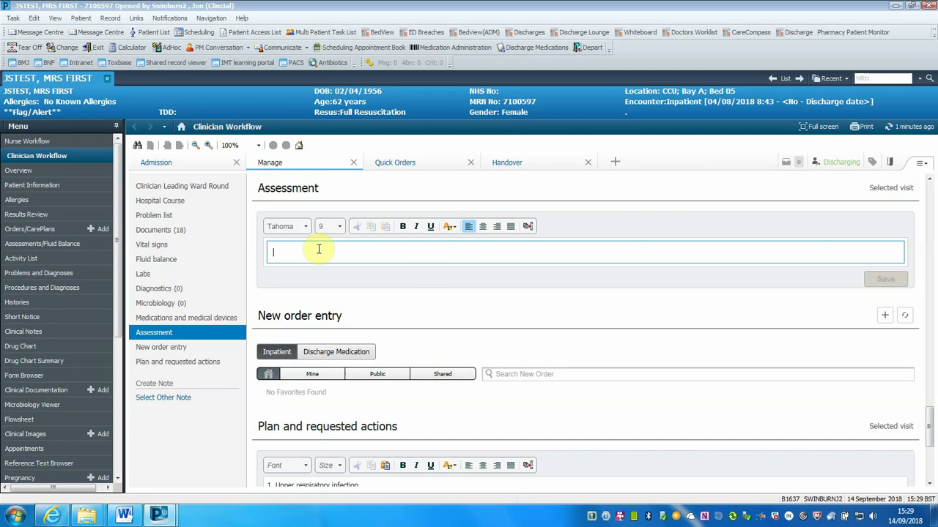
text(patient)
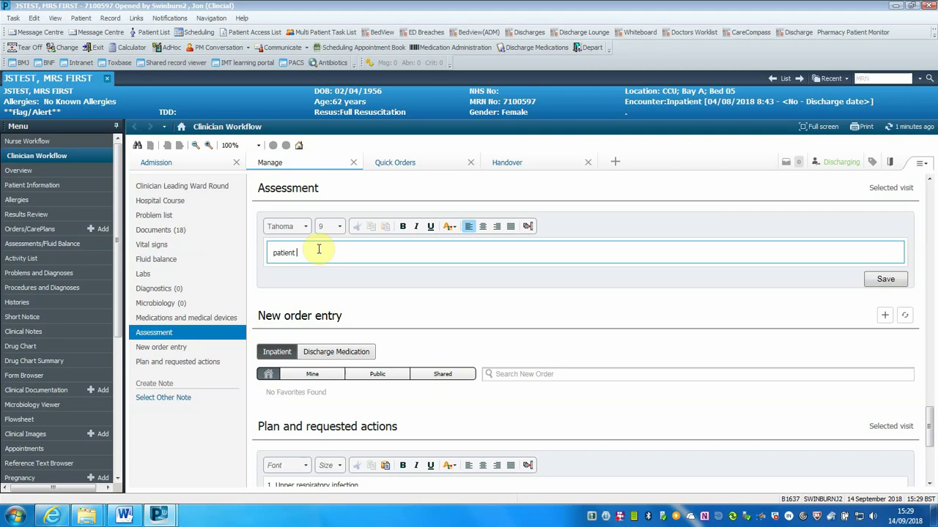
text(le)
key(Return)
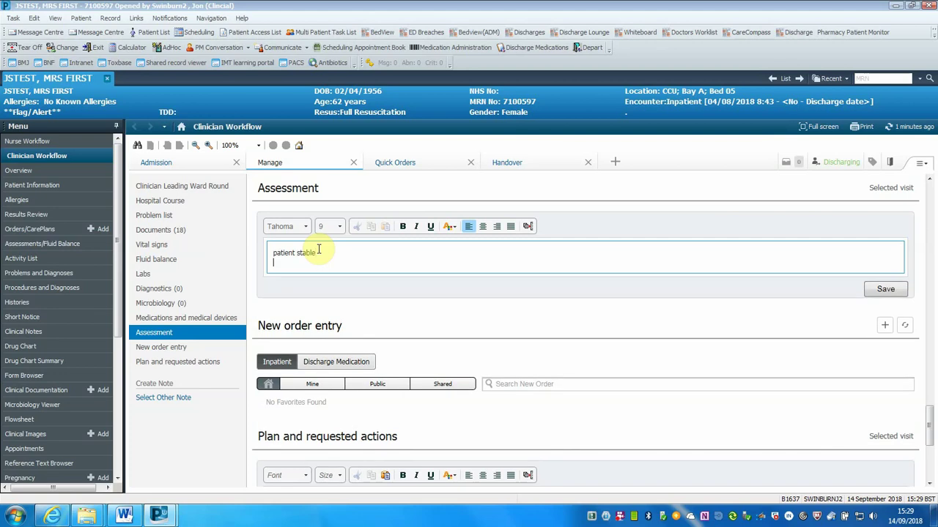
text(chest clear)
key(Return)
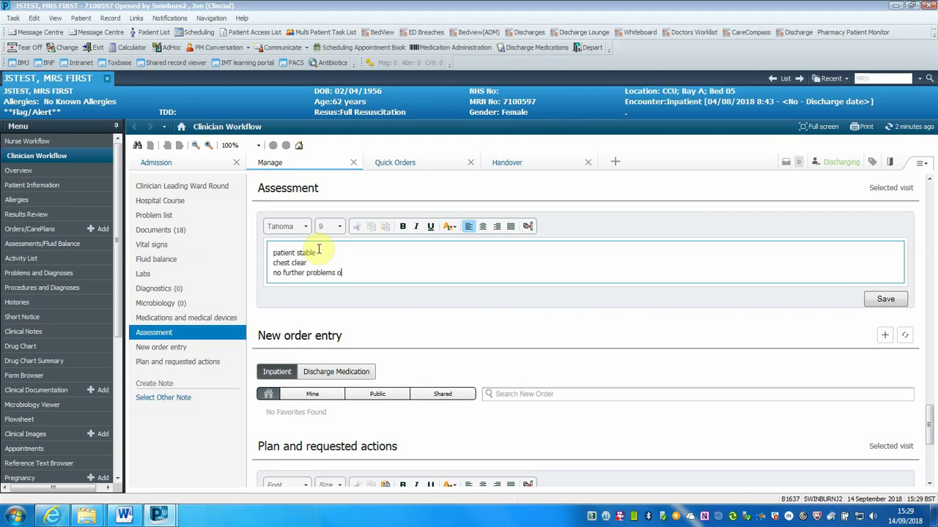
key(Return)
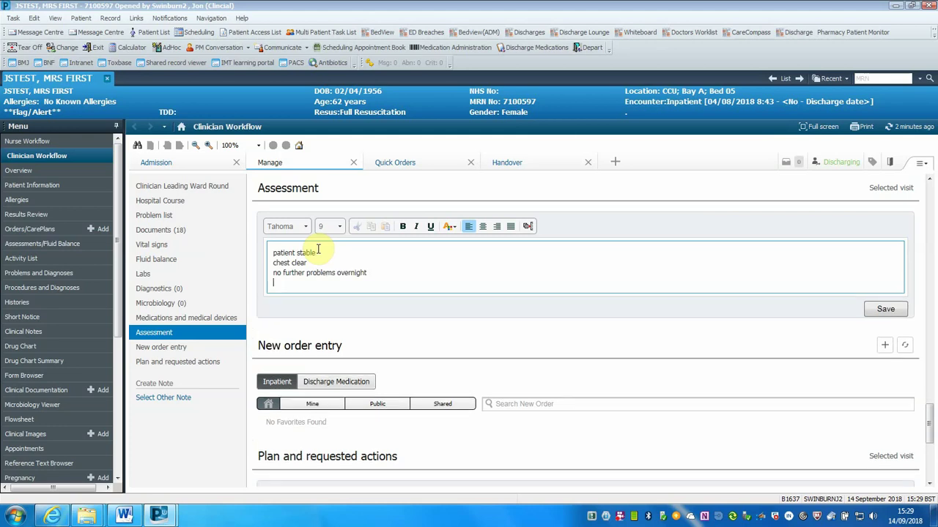
key(BackSpace)
key(BackSpace)
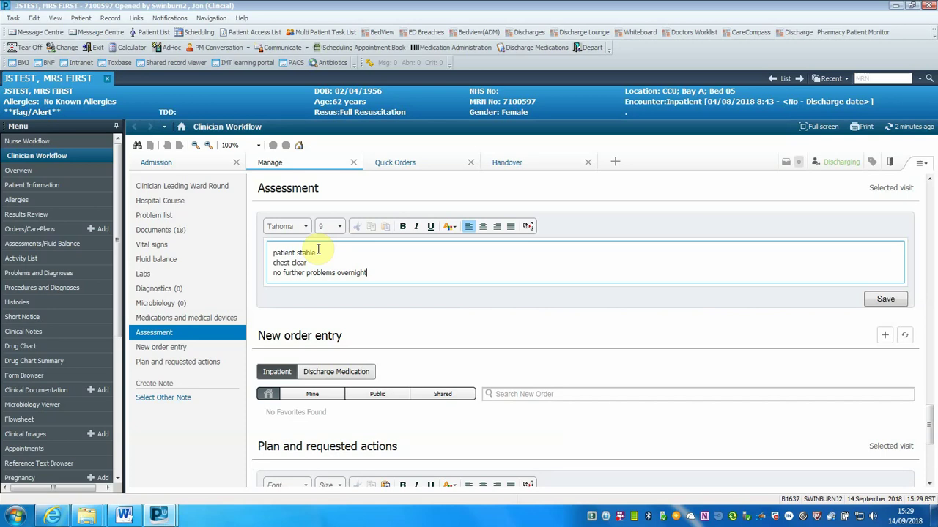
click(885, 299)
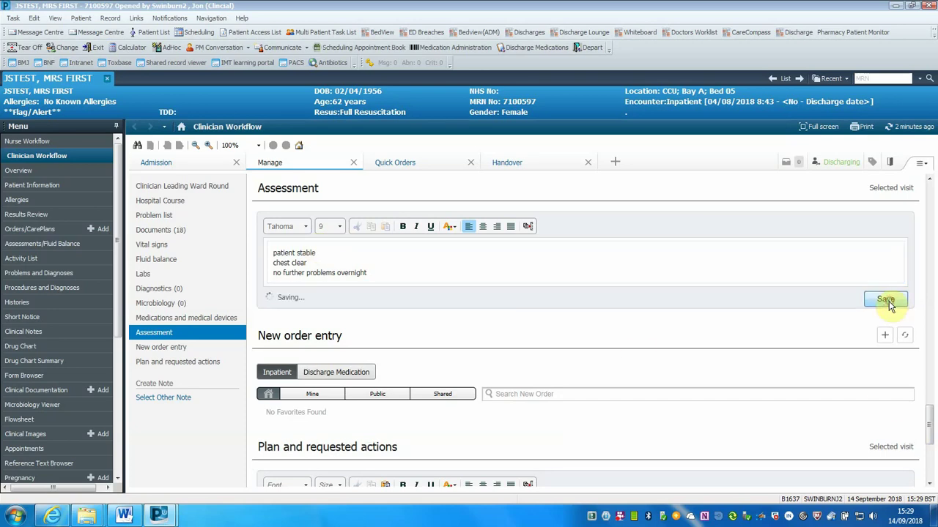
Search for a chest X-ray in the inpatient New order entry using "xr ch" and close the suggestions
scroll(604, 366, down, 2)
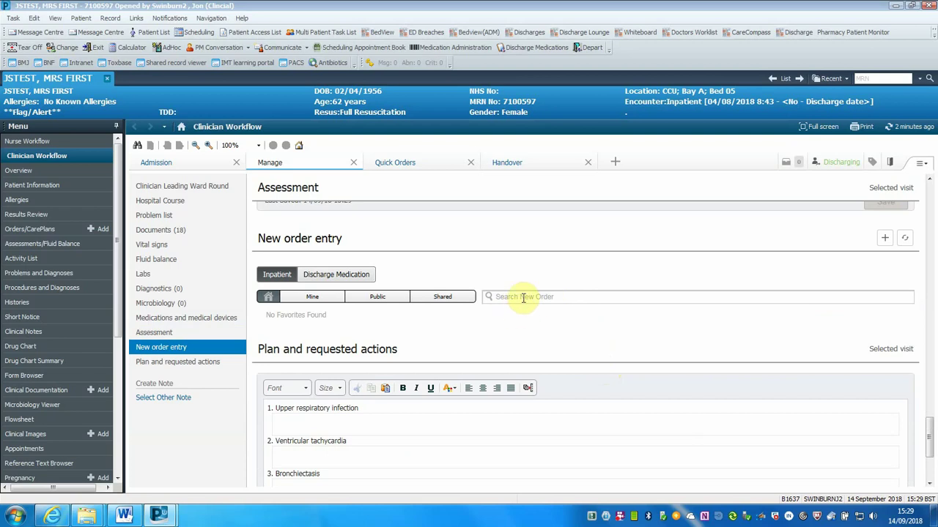
click(522, 296)
text(xr ch)
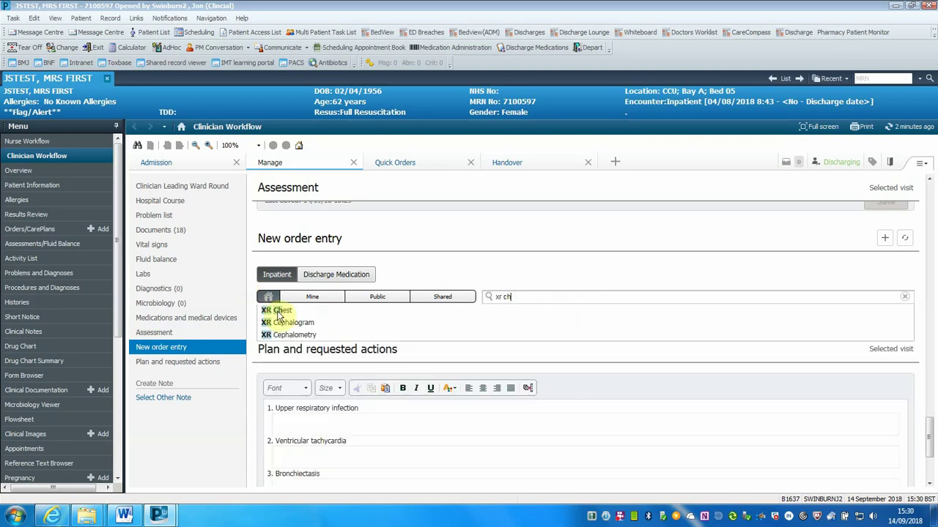
click(513, 275)
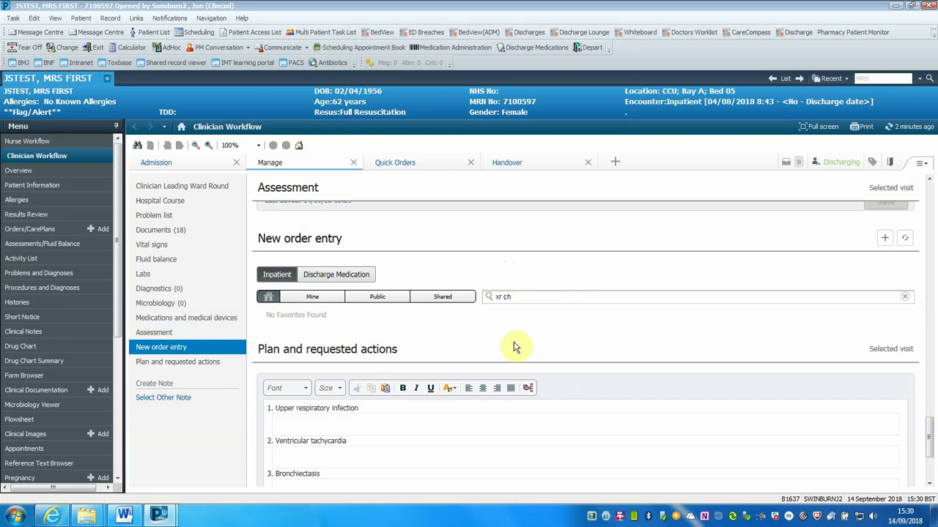
Search the Problem list for "pulmonary em" as a new This Visit problem and close the suggestions without adding one
drag(928, 435, 932, 441)
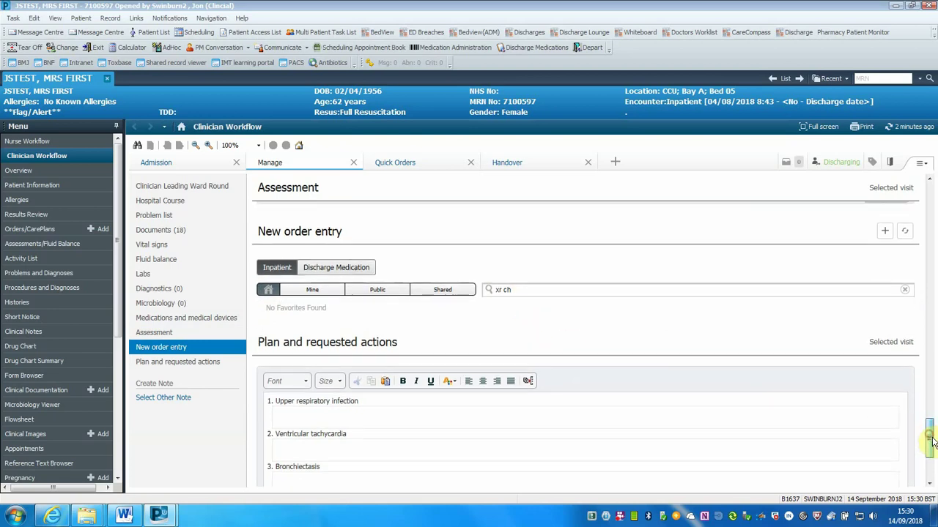
scroll(932, 441, down, 2)
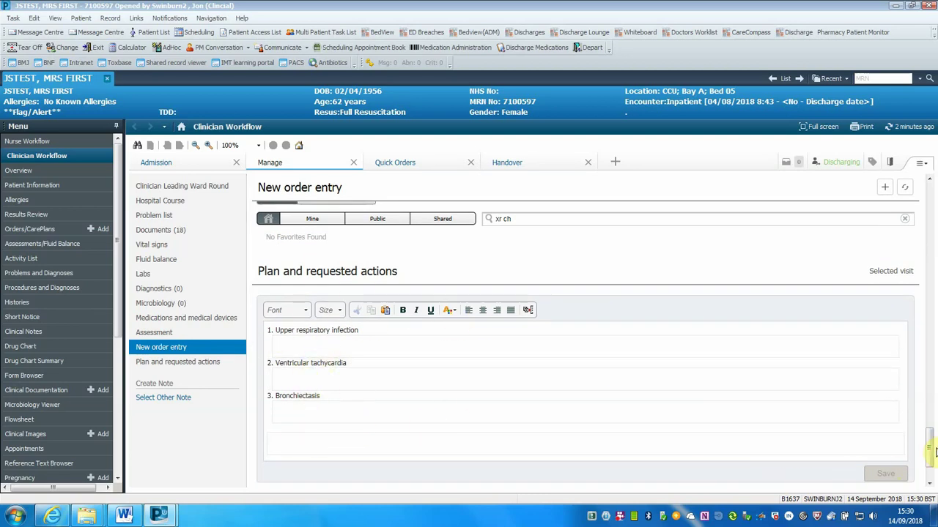
drag(932, 459, 932, 236)
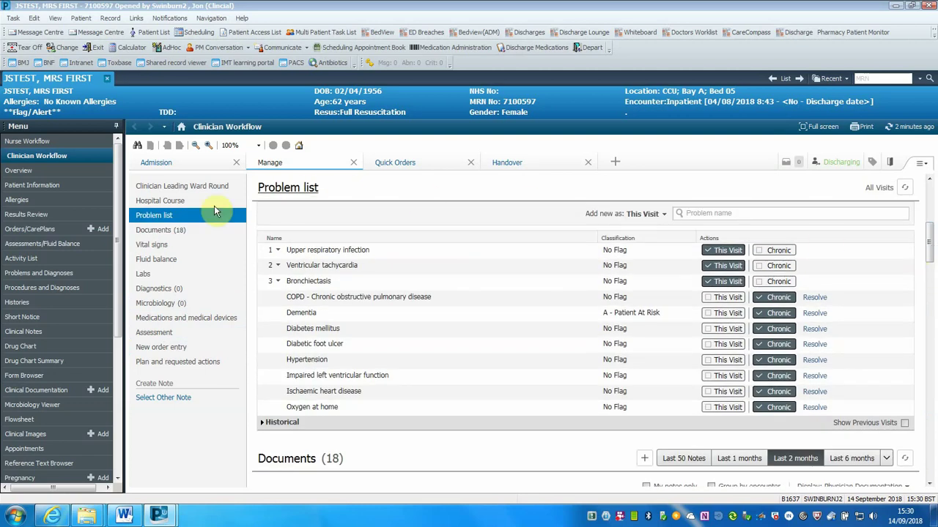
click(166, 218)
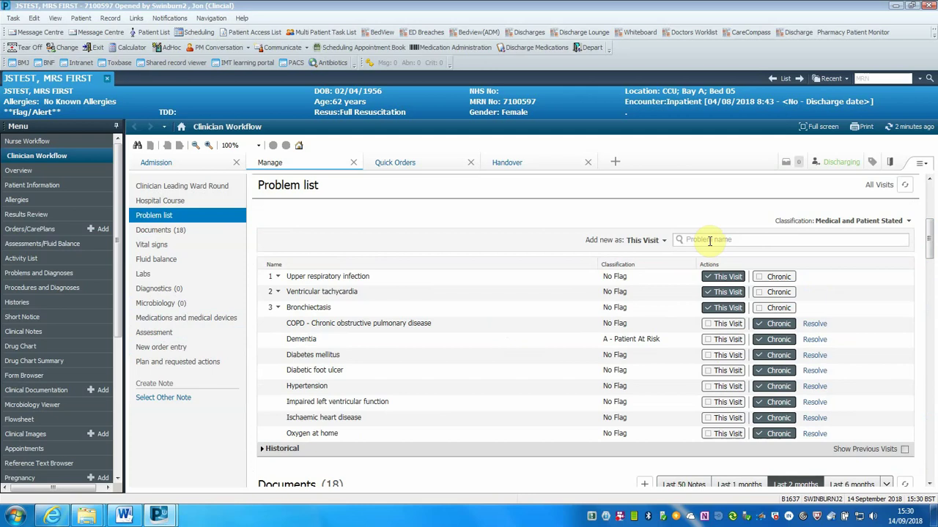
click(693, 241)
text(p)
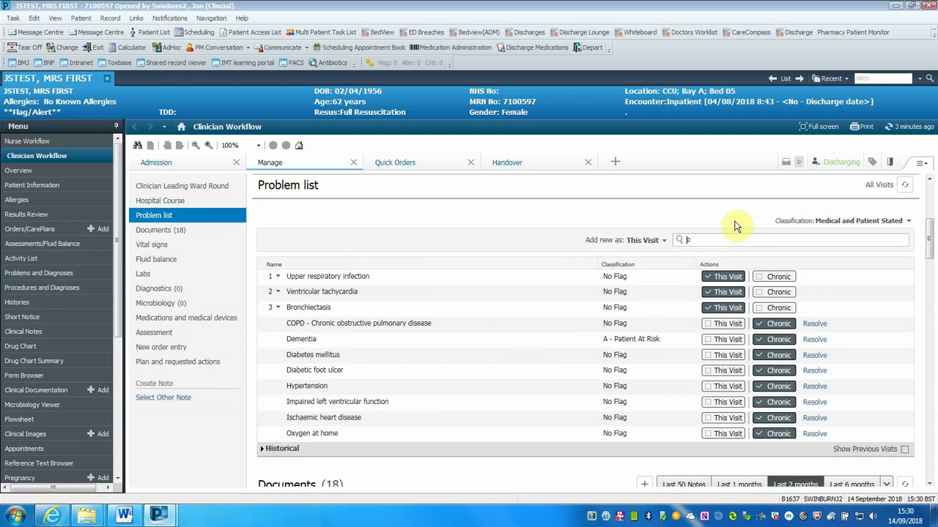
text(ulmonary em)
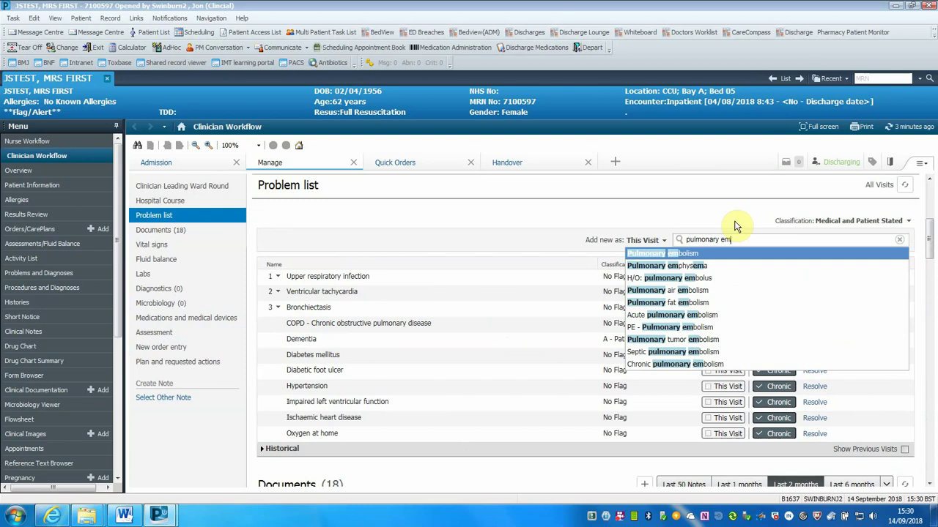
click(493, 220)
In the plan, enter "continue antibiotics" for Upper respiratory infection, "stable - continue to monitor" for Ventricular tachycardia and "no action required" for Bronchiectasis
scroll(516, 253, down, 3)
scroll(517, 261, down, 15)
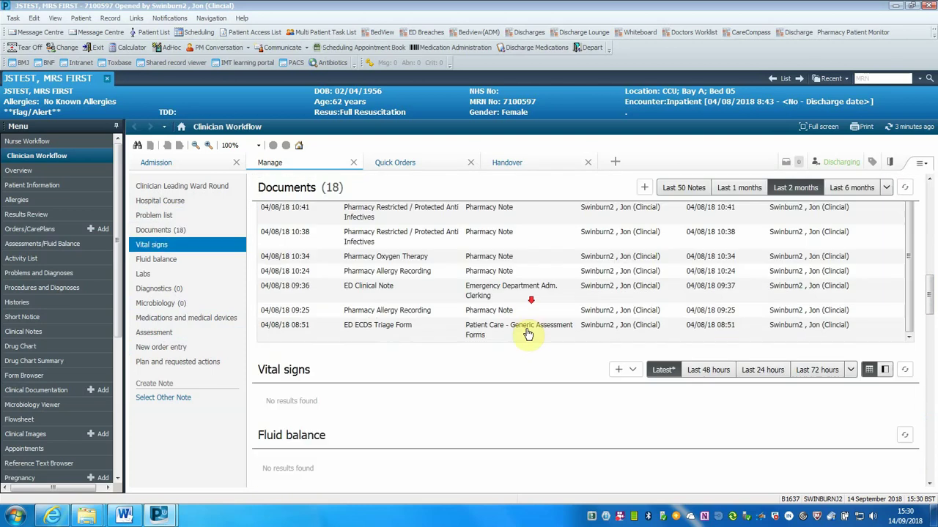
scroll(510, 376, down, 12)
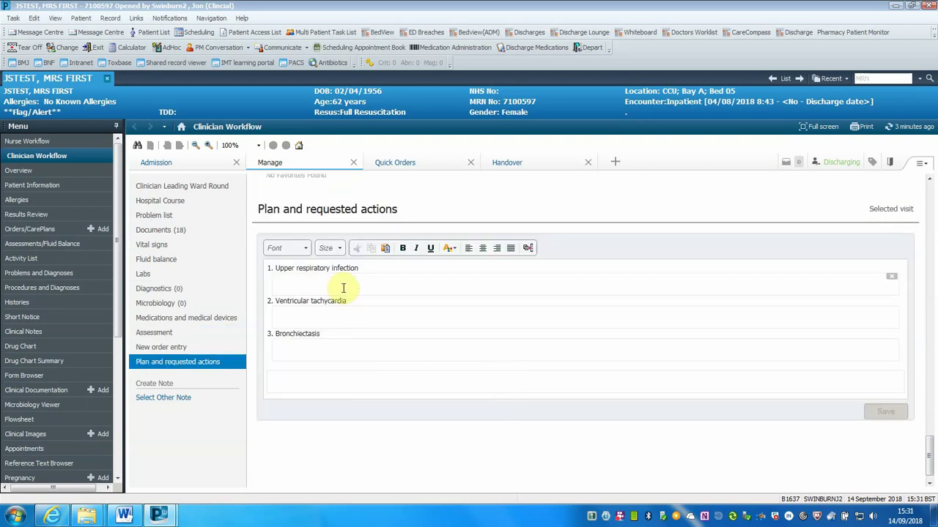
click(342, 287)
text(continue antibiotics)
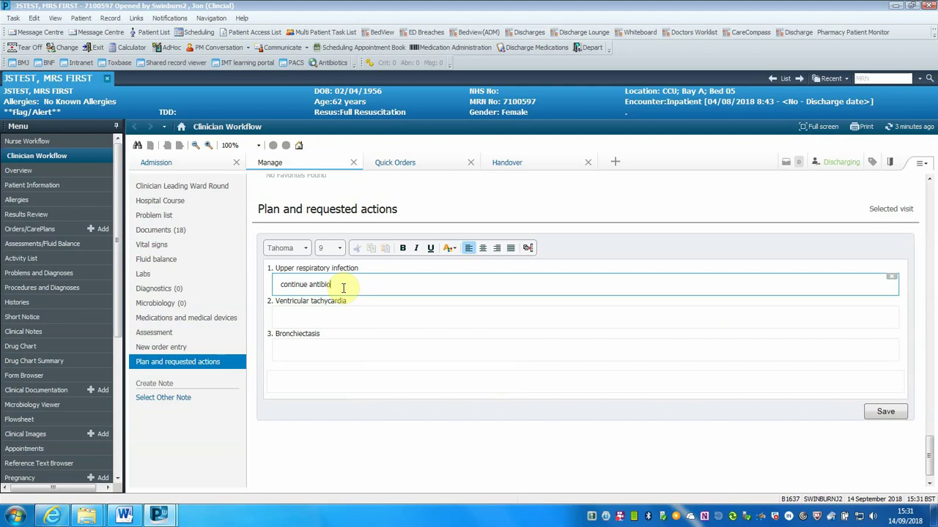
click(387, 323)
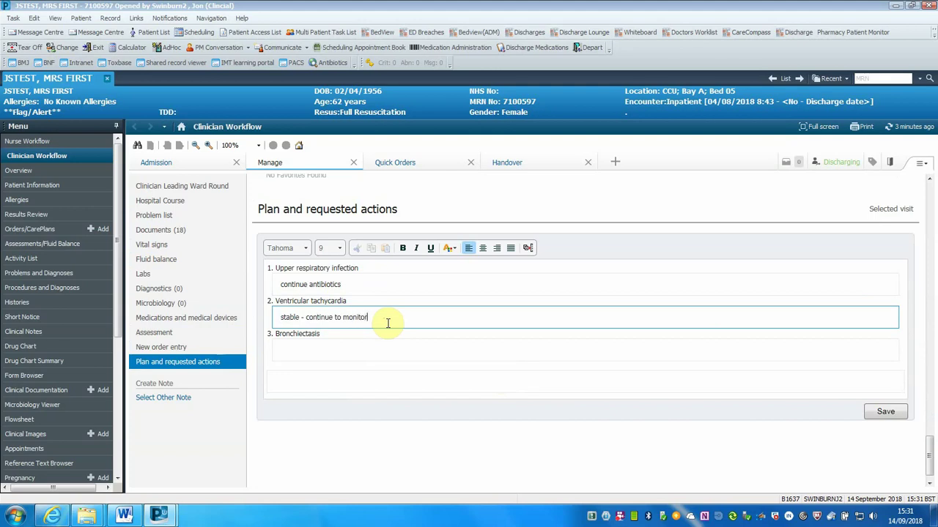
click(378, 352)
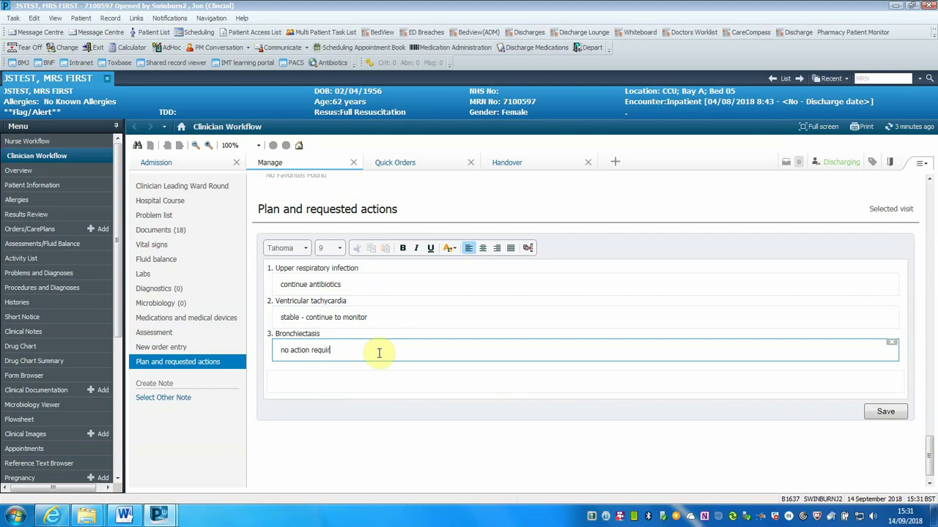
Add "start discharge planning. OT assesment please" as free text below the listed problems and save the Plan and requested actions
click(367, 381)
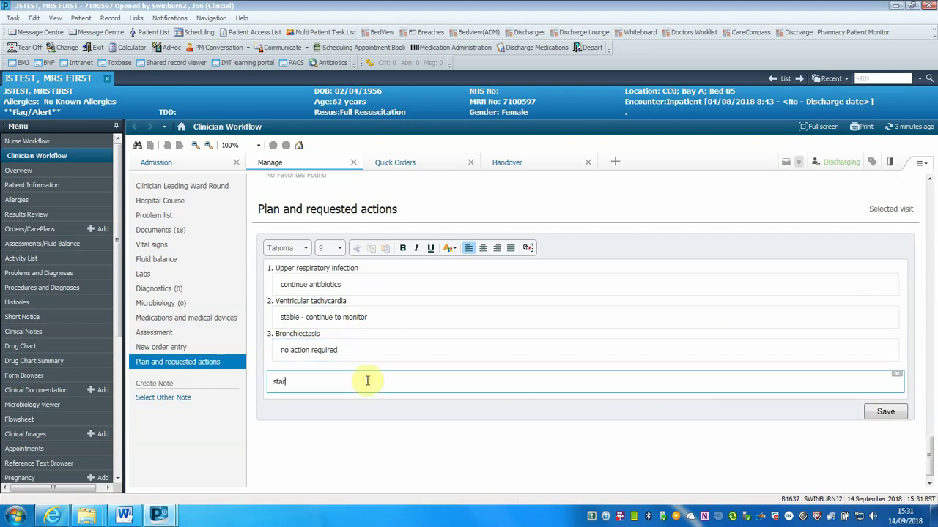
text(start discharge planning.  OT assesm)
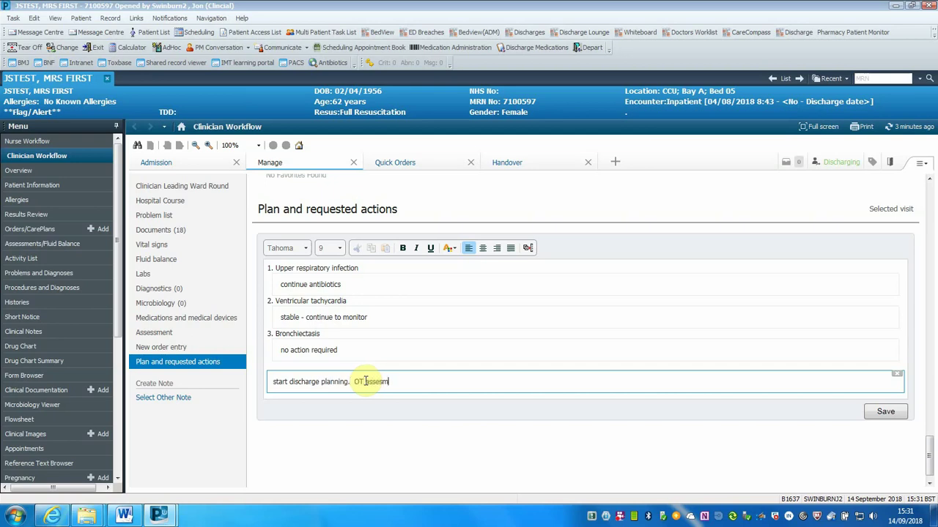
text(ent please)
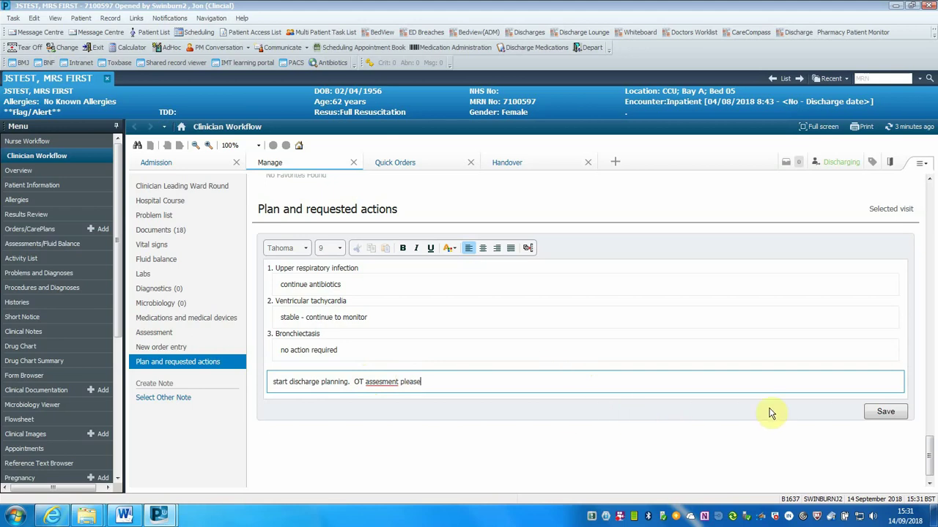
click(876, 411)
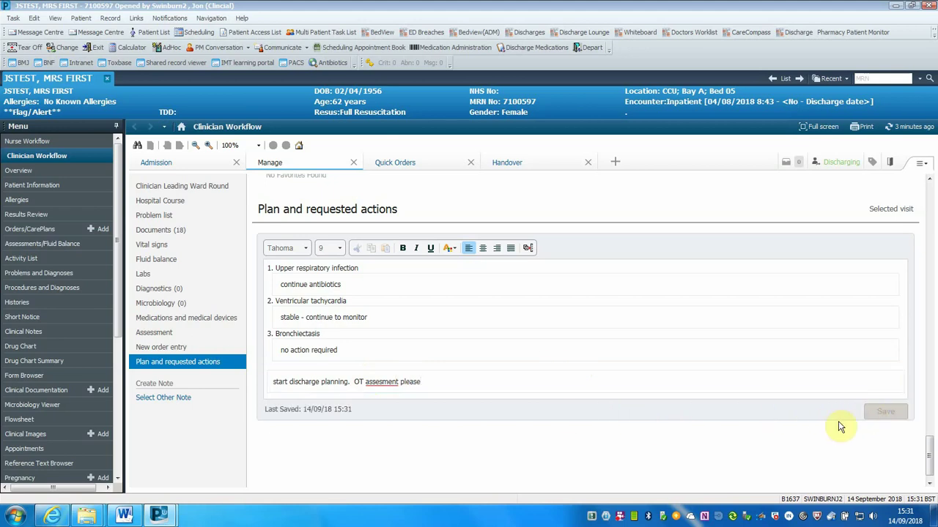
Start a new clinical note of type Gen Med IP Progress Note from the personal list, using the Progress Note template
click(168, 403)
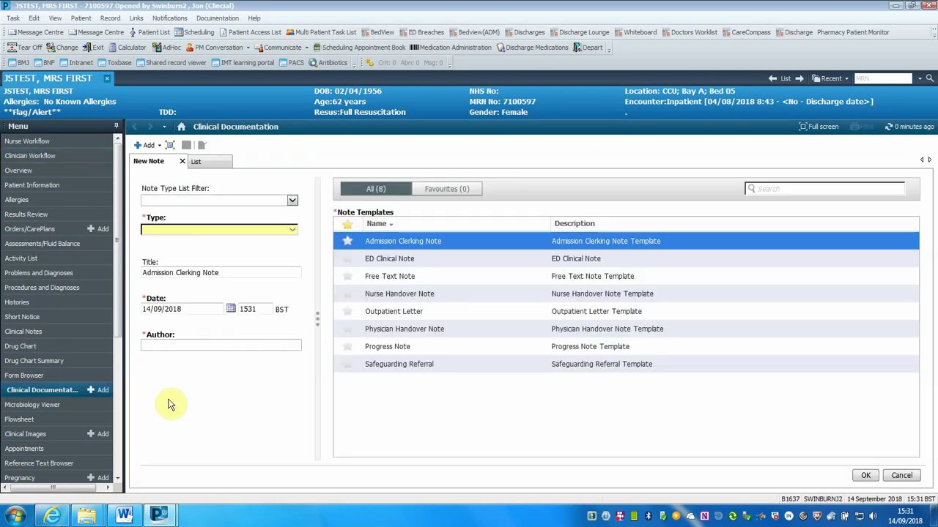
click(292, 203)
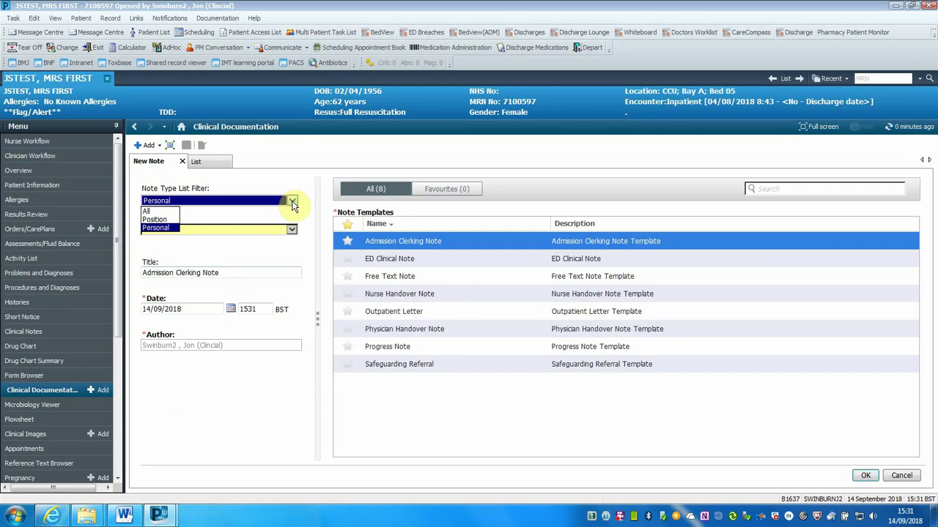
click(293, 204)
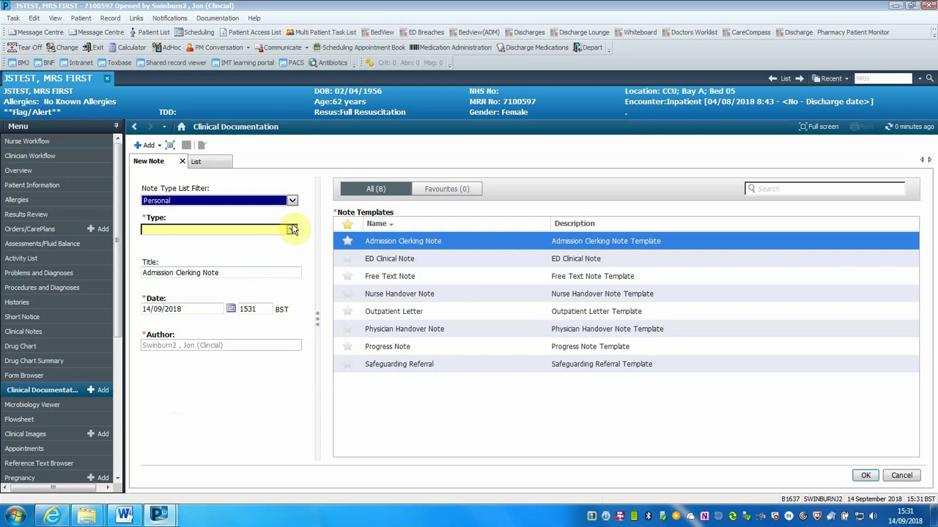
click(293, 230)
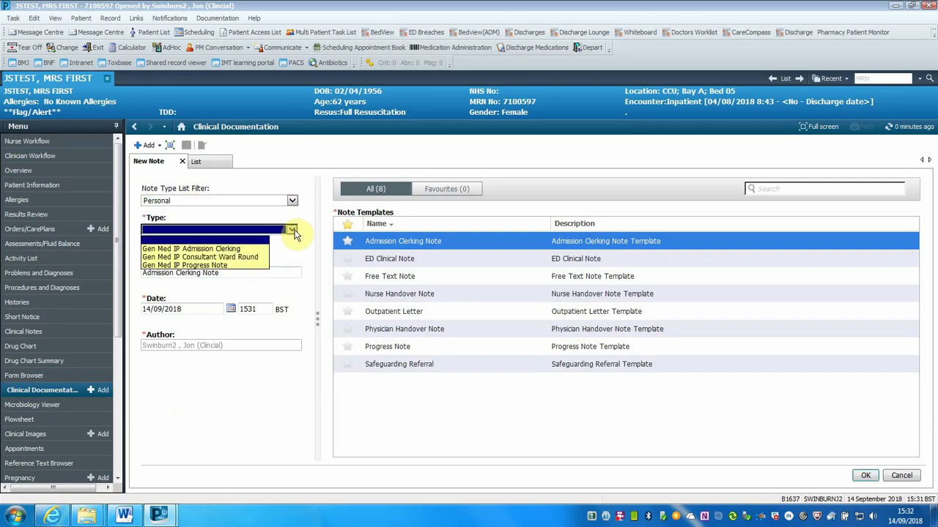
click(228, 266)
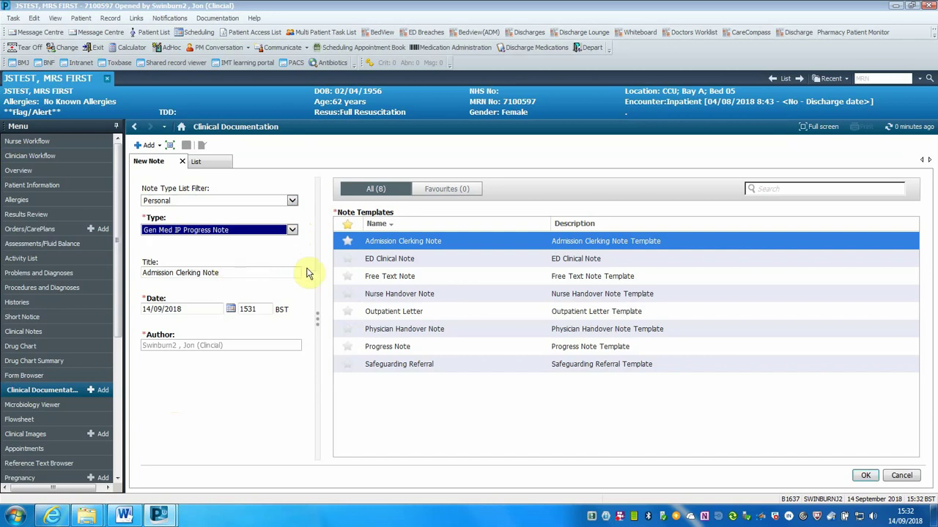
click(387, 347)
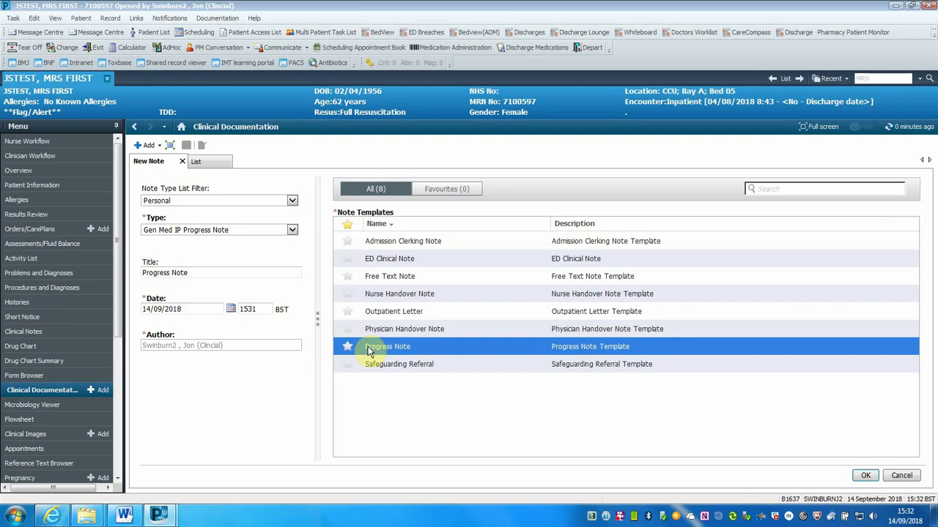
Change the note type to Gen Med IP Consultant Ward Round and create the note
click(294, 231)
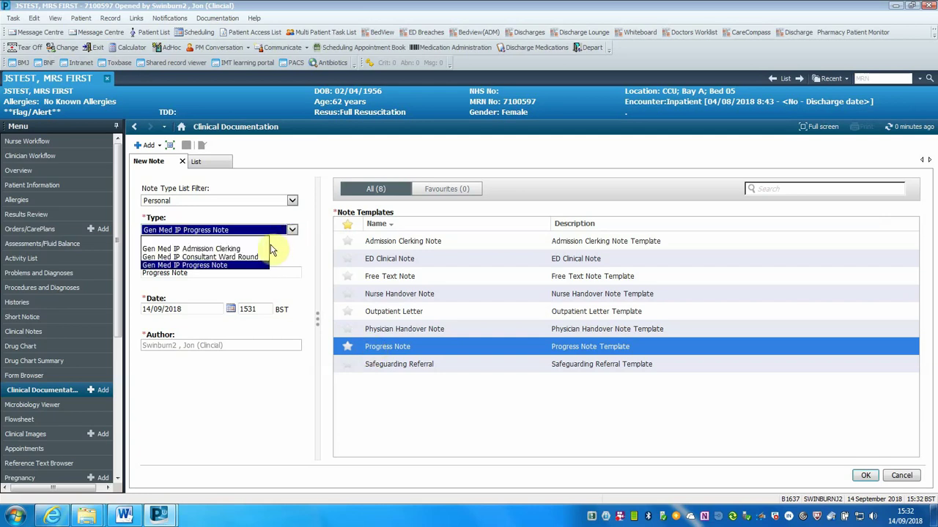
click(261, 257)
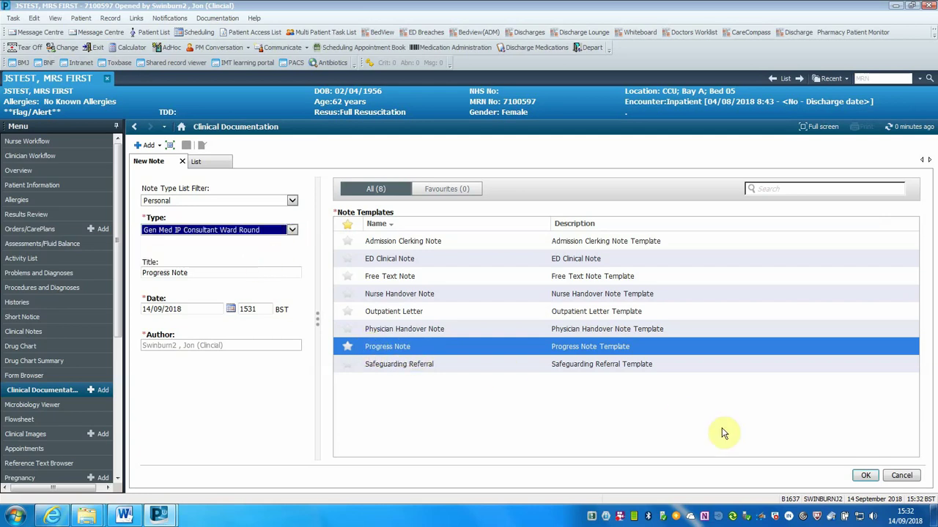
click(866, 477)
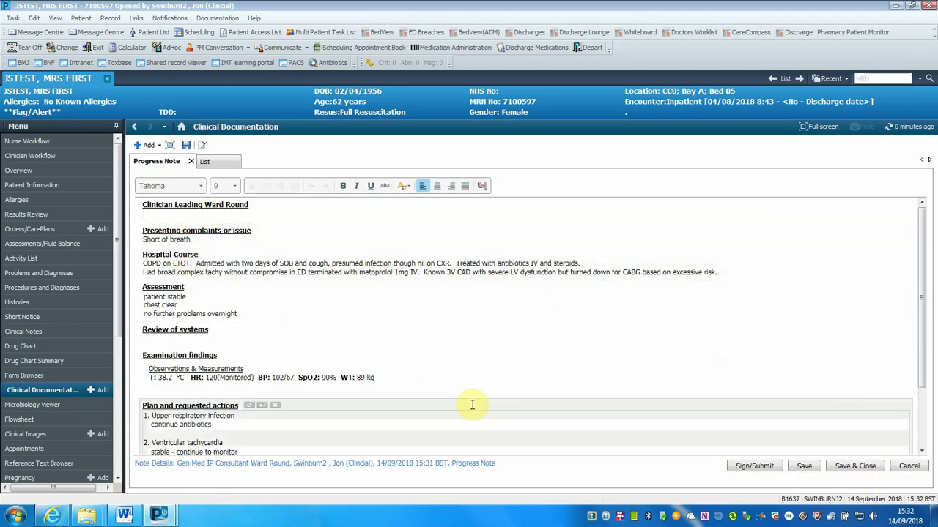
Review and sign the ward round note with the Default mark cleared for both recipients, and refresh the Clinician Workflow page
scroll(475, 403, down, 1)
scroll(403, 362, down, 1)
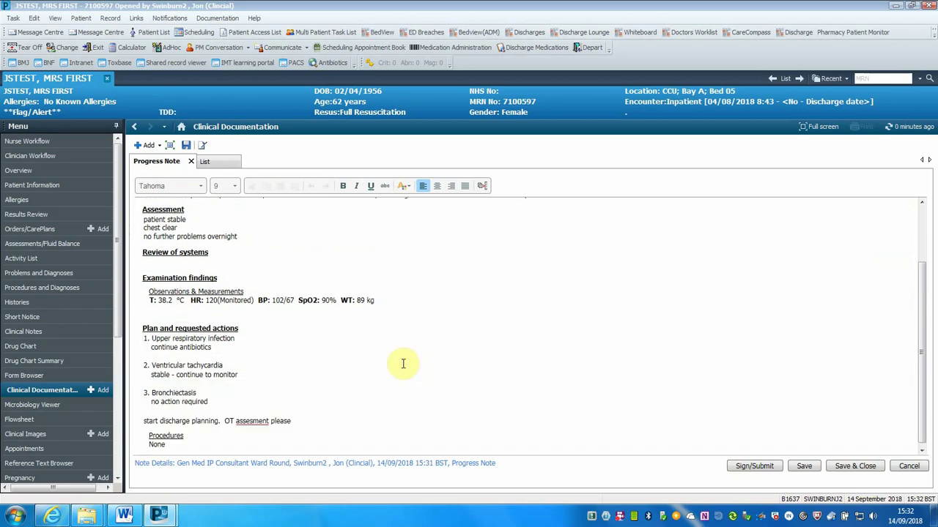
scroll(458, 366, down, 1)
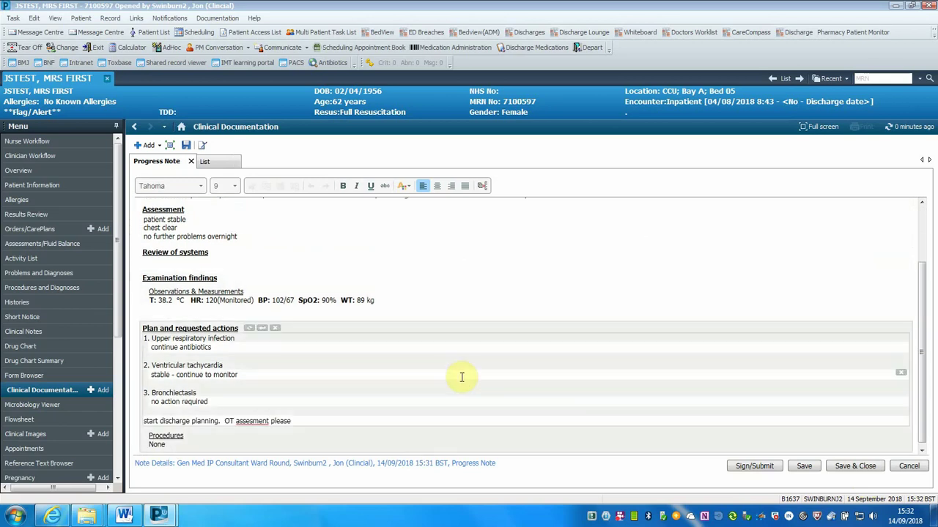
scroll(462, 377, up, 4)
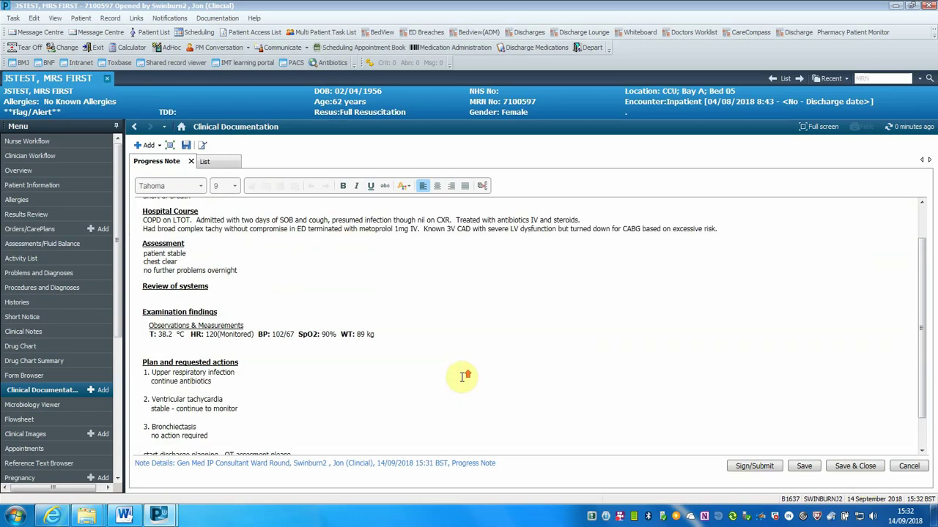
scroll(462, 377, down, 4)
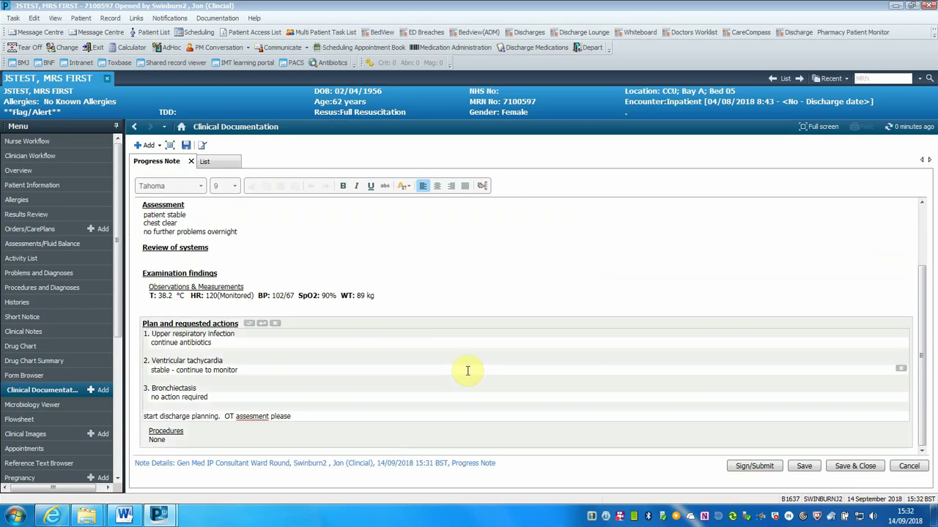
click(756, 467)
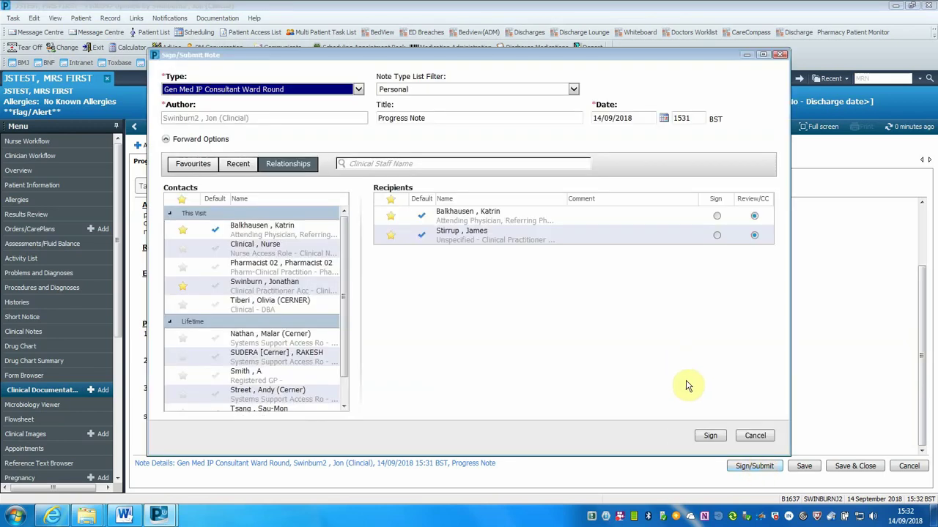
click(422, 217)
click(422, 234)
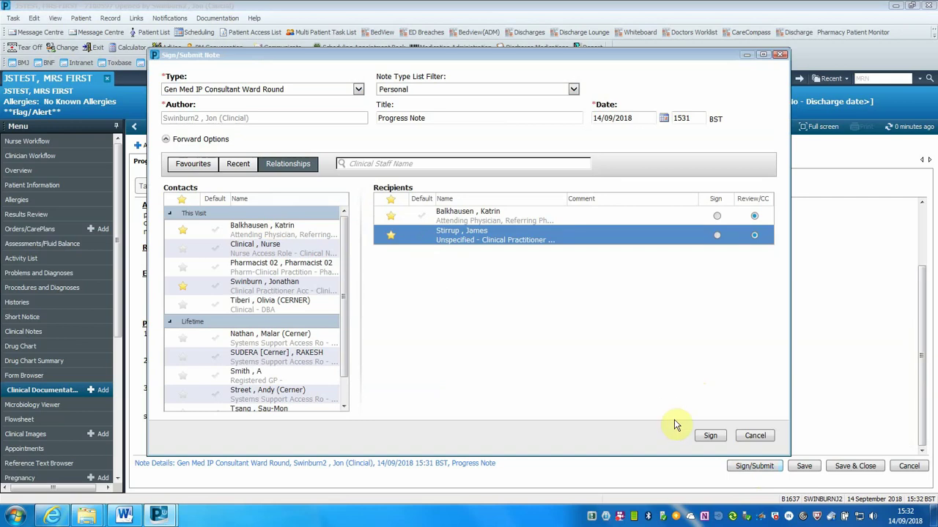
click(710, 436)
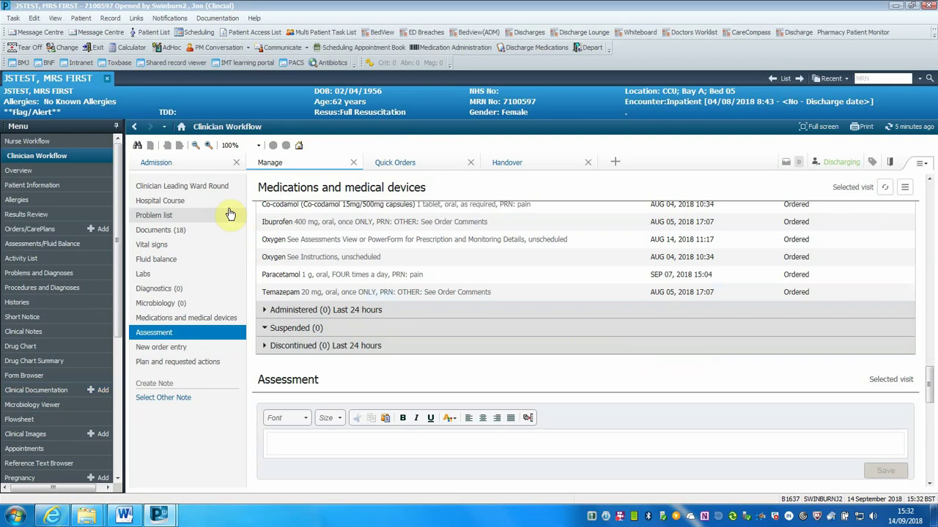
click(910, 132)
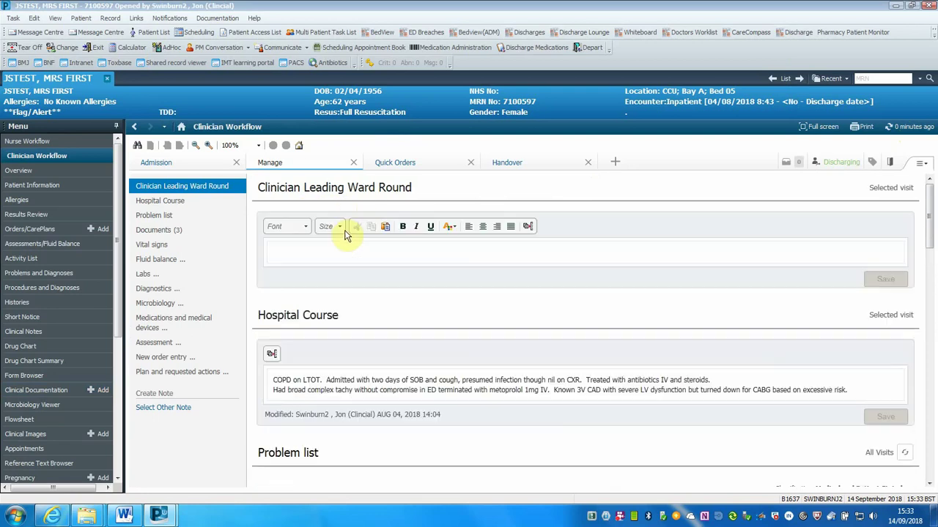
Preview the 14/09/18 15:31 Progress Note among the patient's documents to check the signed ward round note, and close the preview
scroll(362, 386, down, 1)
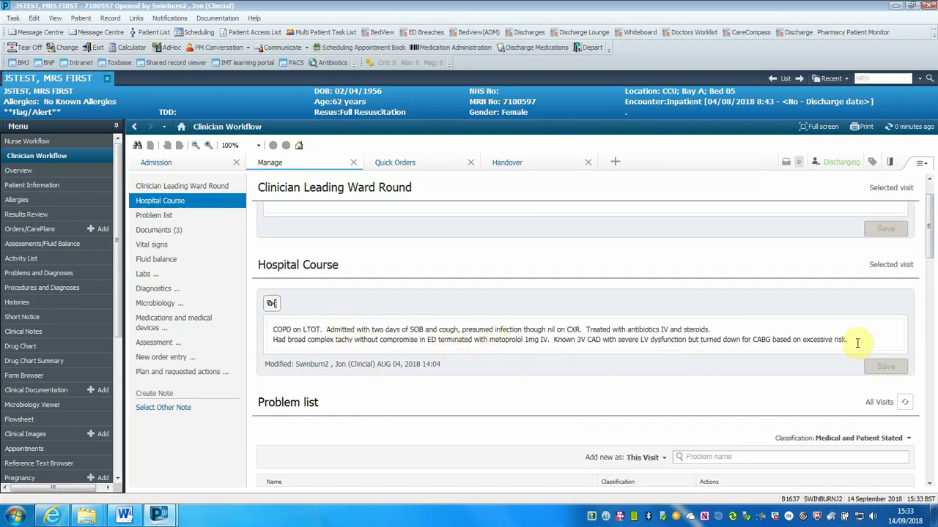
scroll(857, 344, down, 1)
scroll(732, 388, down, 3)
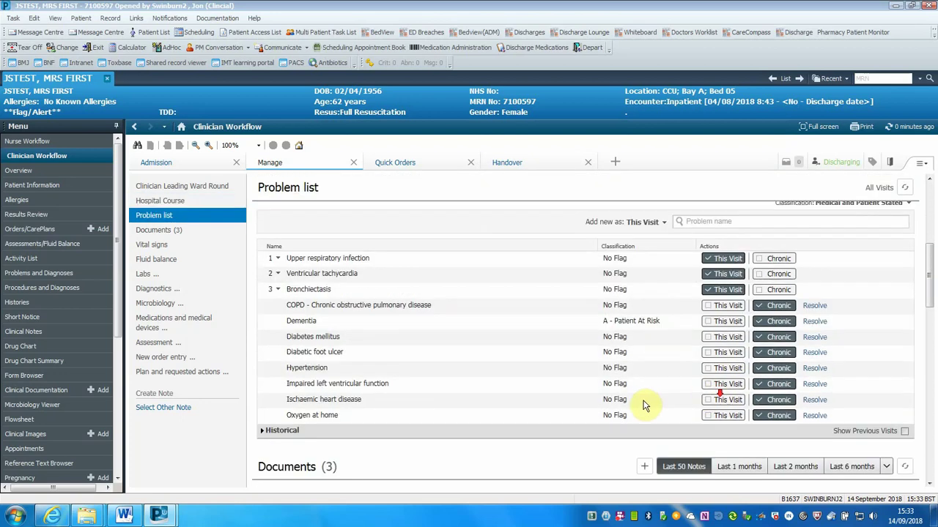
scroll(643, 405, down, 3)
scroll(353, 342, down, 3)
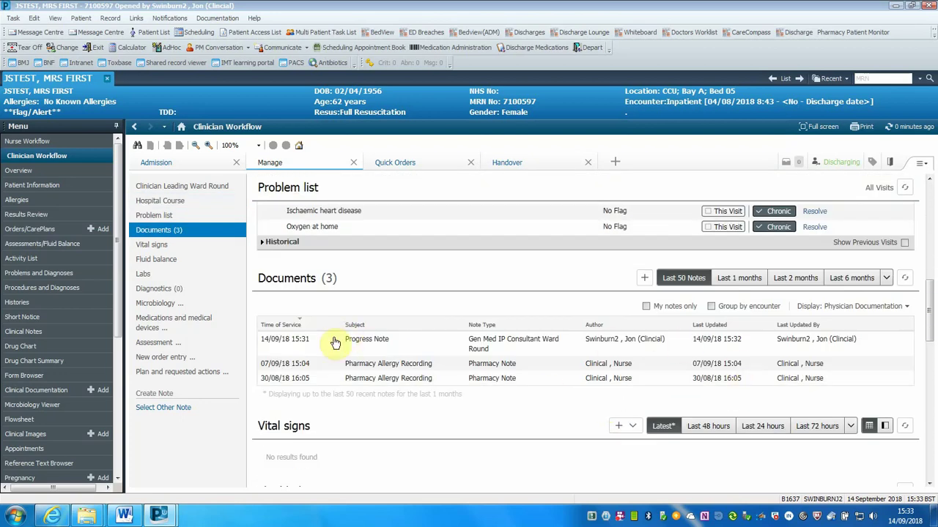
click(359, 340)
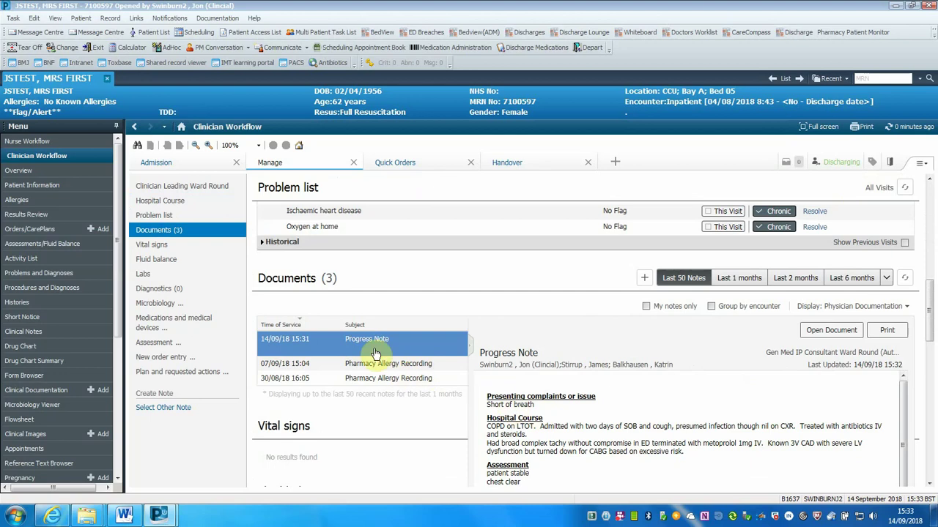
click(469, 342)
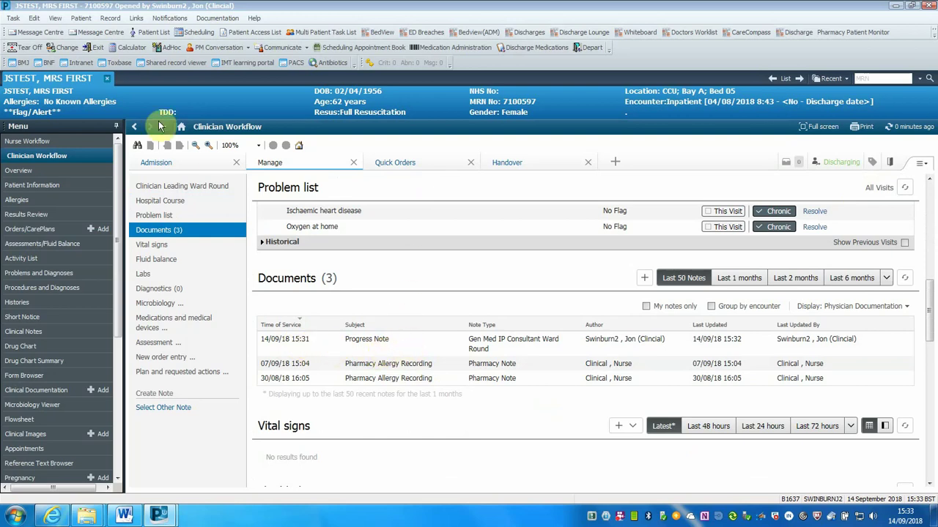
Close the patient's chart and set the illness severity for the patient in Bay A - Bed 05 to Unstable on the Doctors Worklist
click(107, 81)
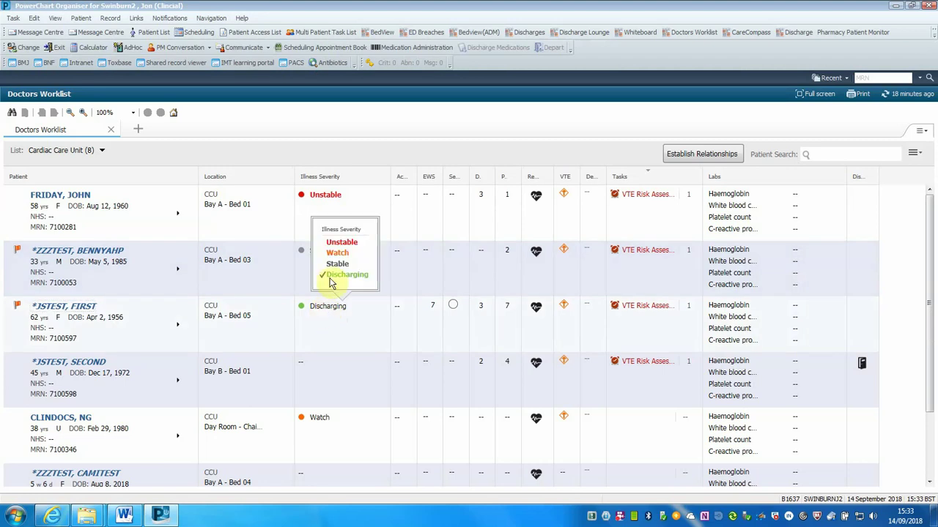
click(334, 243)
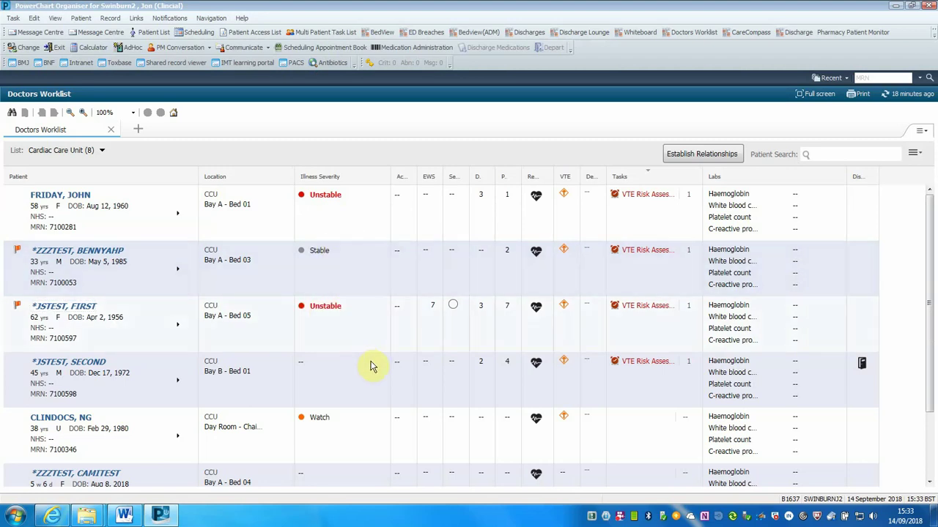